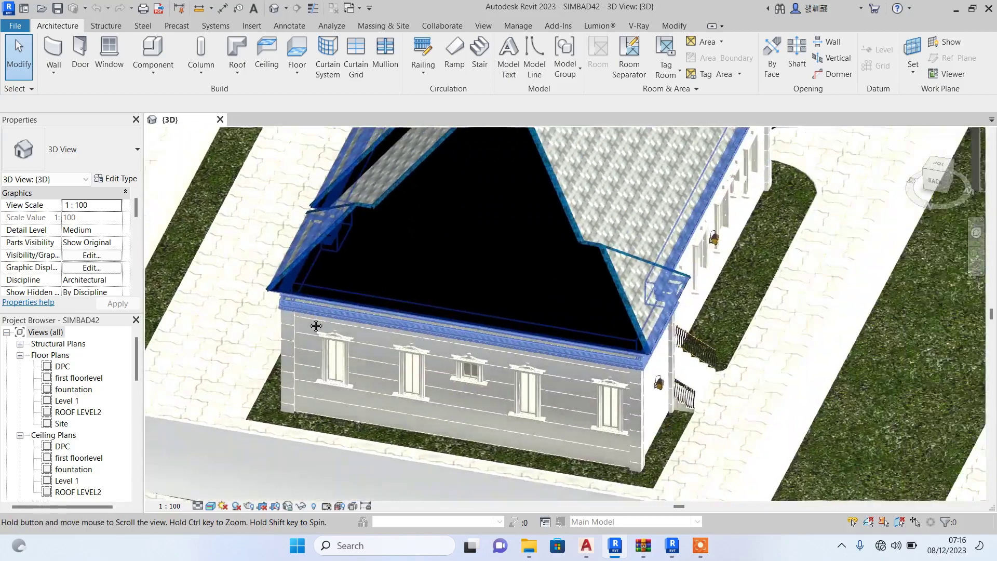
pyautogui.keyDown('shift'); pyautogui.moveTo(316, 326); pyautogui.dragTo(525, 417, button='middle'); pyautogui.keyUp('shift')
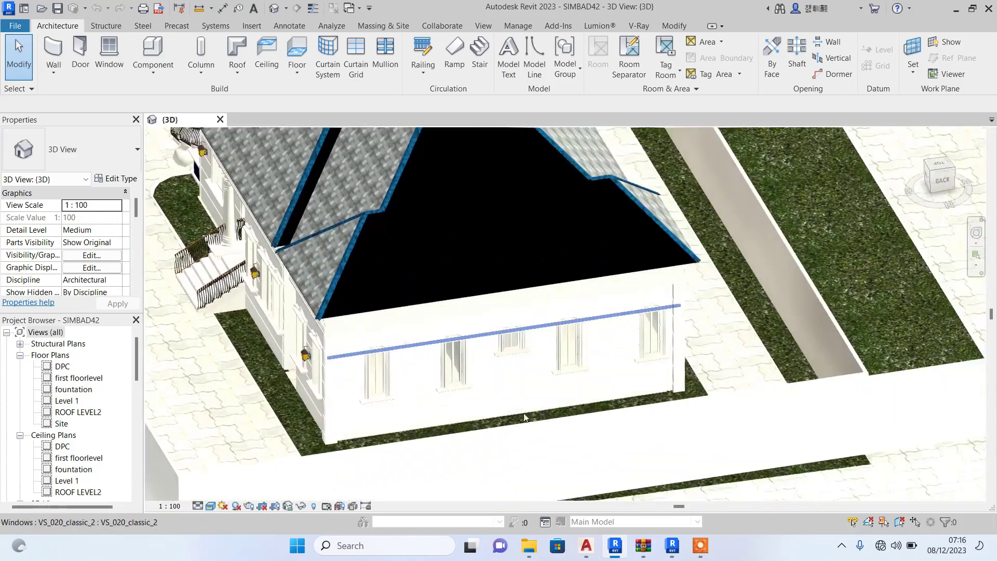
pyautogui.keyDown('shift'); pyautogui.moveTo(701, 438); pyautogui.dragTo(613, 363, button='middle'); pyautogui.keyUp('shift')
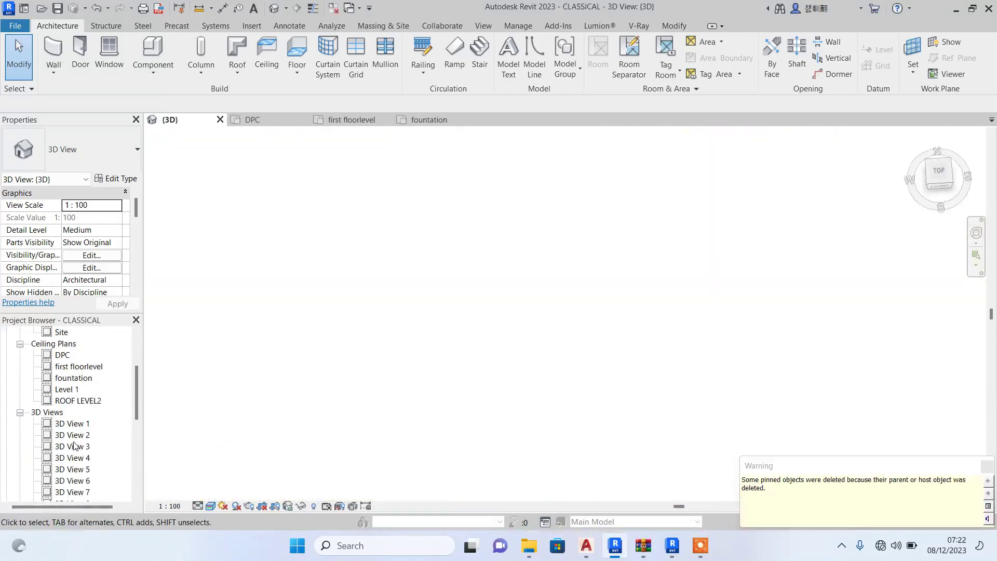
# Open the East building elevation and set its view scale to 1:100.
pyautogui.scroll(-4, 61, 429)
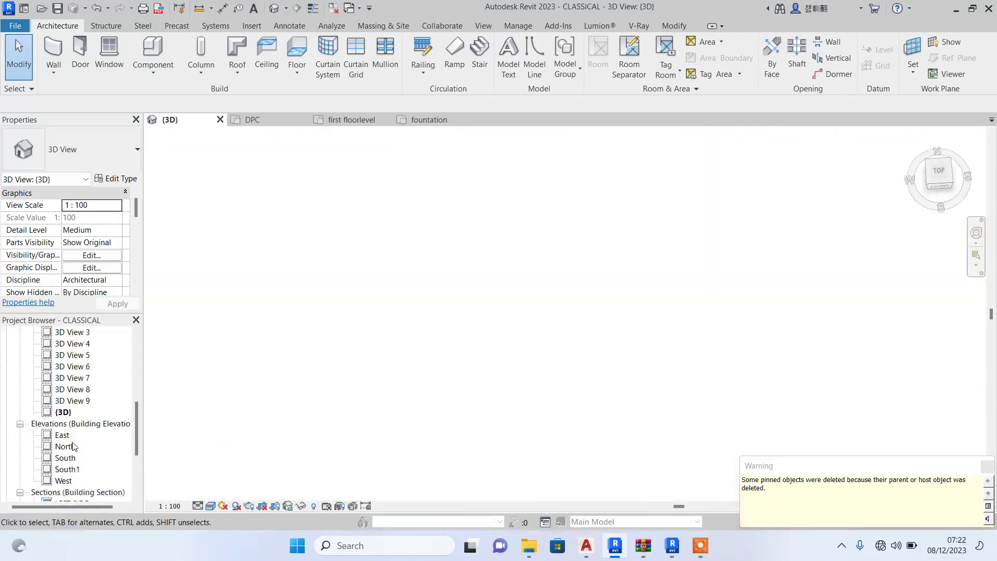
pyautogui.doubleClick(61, 425)
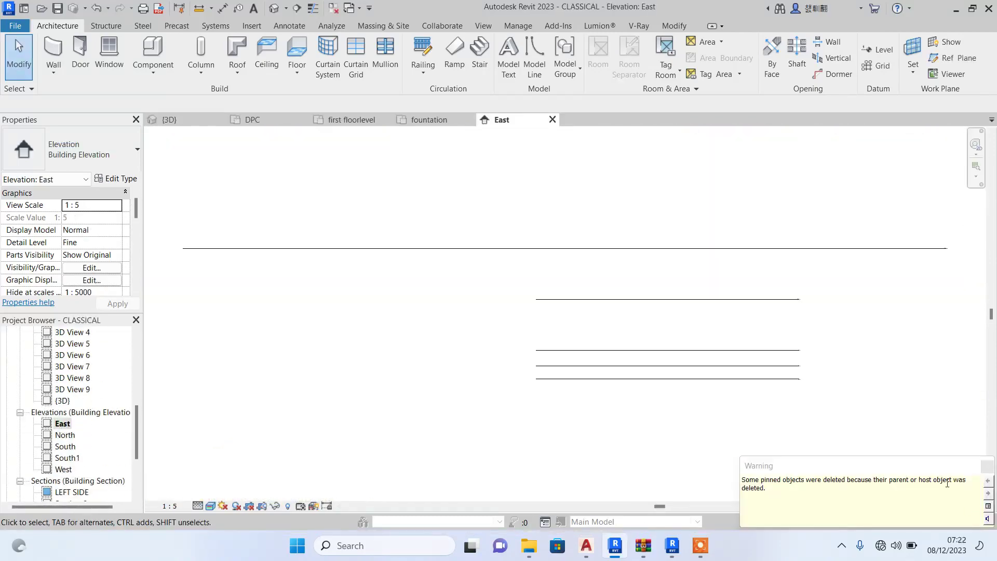
pyautogui.click(985, 469)
pyautogui.click(172, 506)
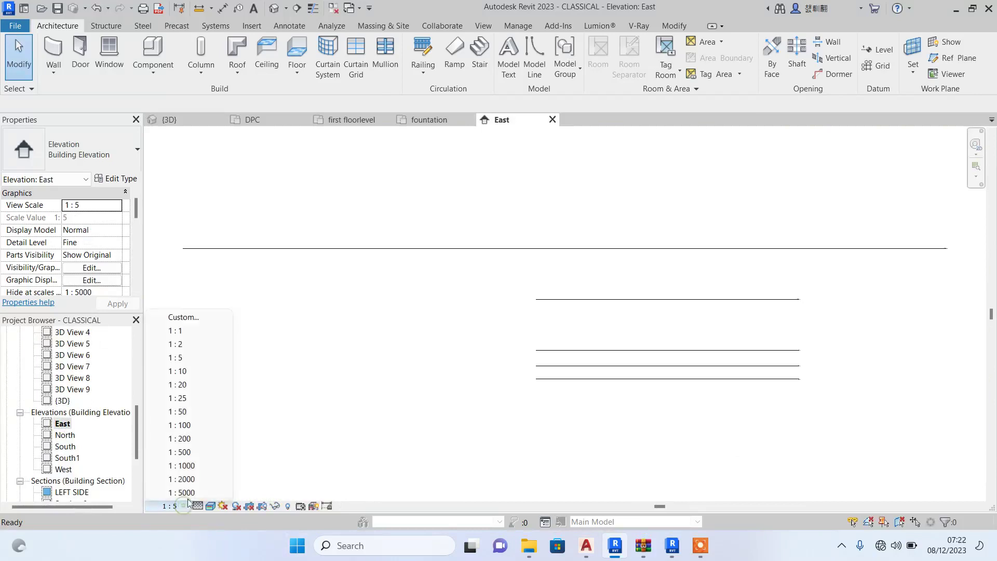
pyautogui.click(190, 426)
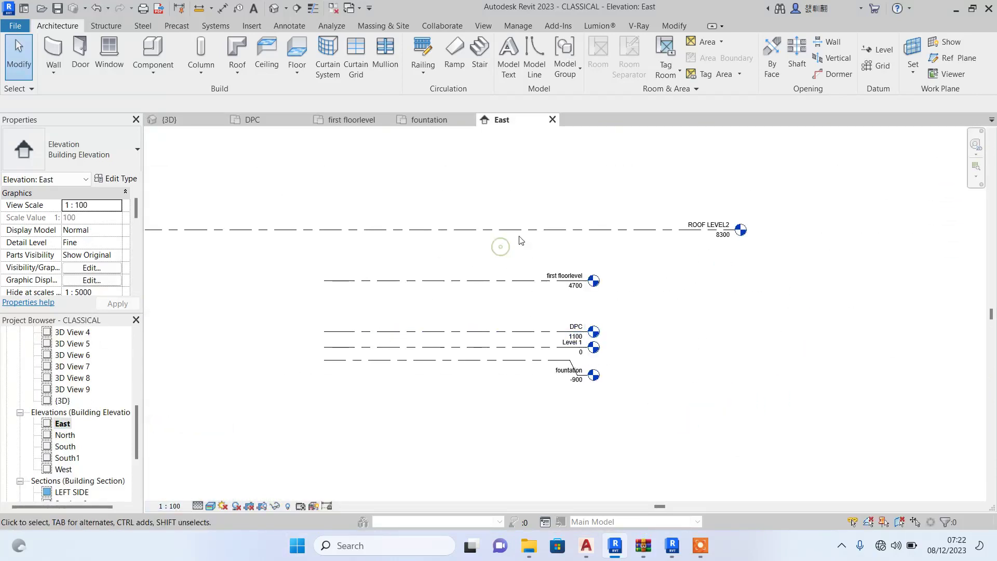
# Delete the ROOF LEVEL2 level together with its associated plan views.
pyautogui.click(523, 230)
pyautogui.press('Delete')
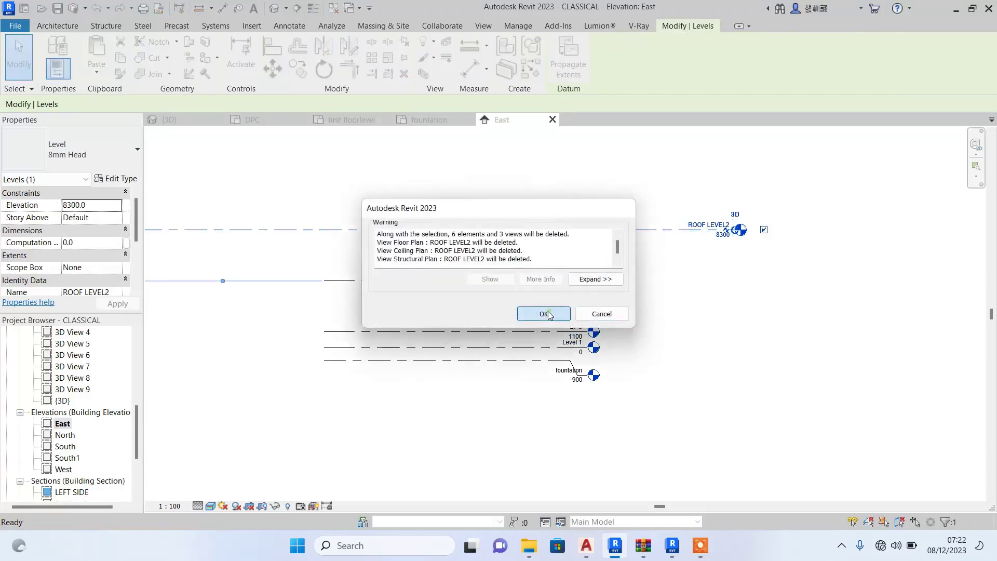
pyautogui.click(544, 314)
pyautogui.scroll(4, 471, 335)
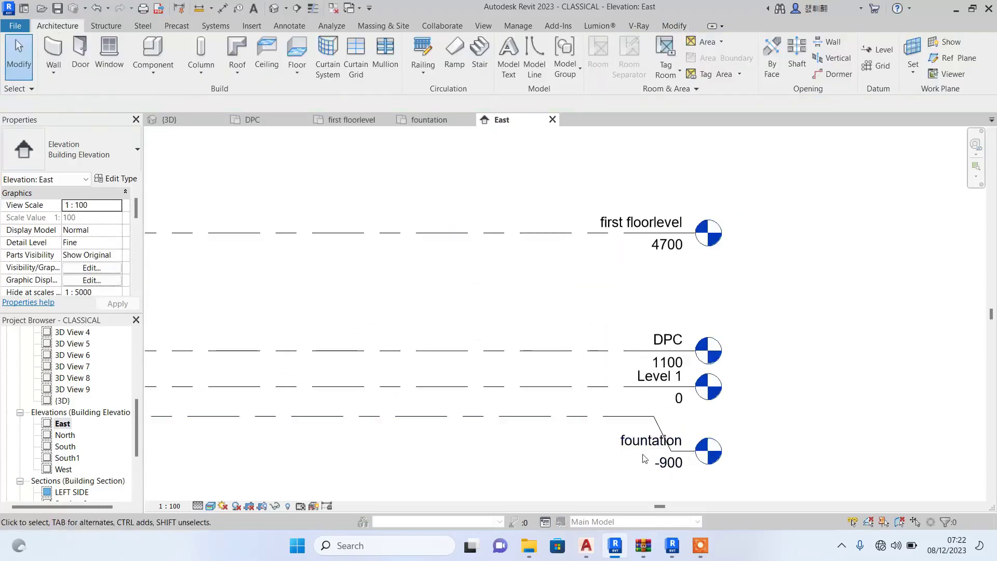
pyautogui.scroll(-2, 471, 423)
pyautogui.scroll(4, 389, 409)
# Place an aligned dimension between the fountation level and Level 1, beyond the free ends of the level lines.
pyautogui.click(392, 406)
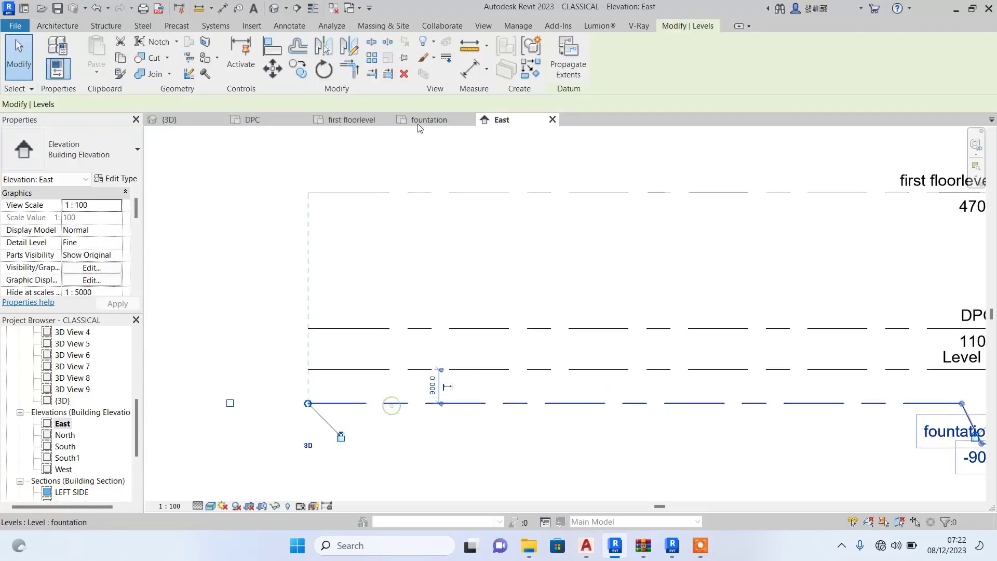
pyautogui.click(471, 68)
pyautogui.scroll(-1, 364, 402)
pyautogui.click(364, 403)
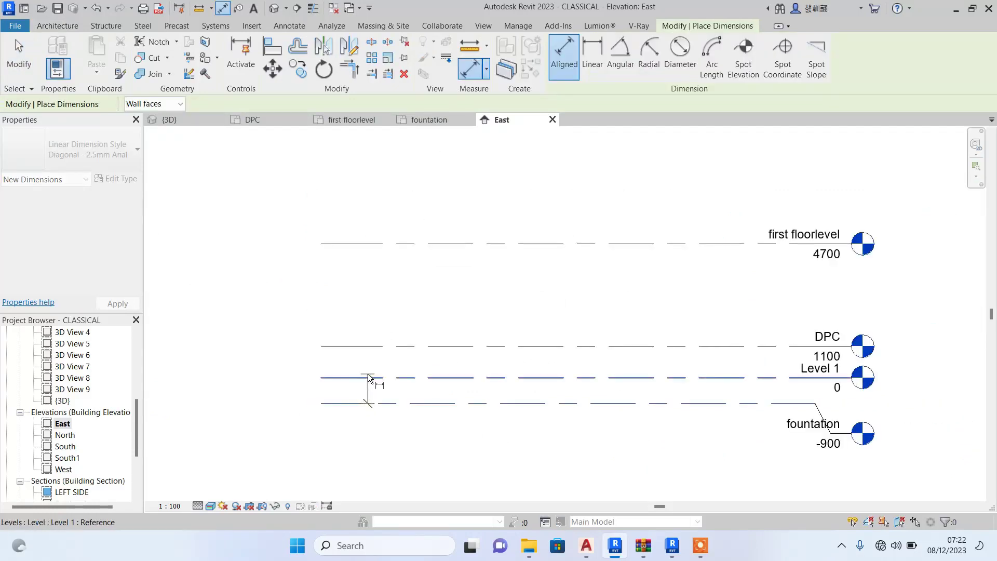
pyautogui.scroll(3, 358, 382)
pyautogui.scroll(-4, 342, 384)
pyautogui.scroll(2, 345, 384)
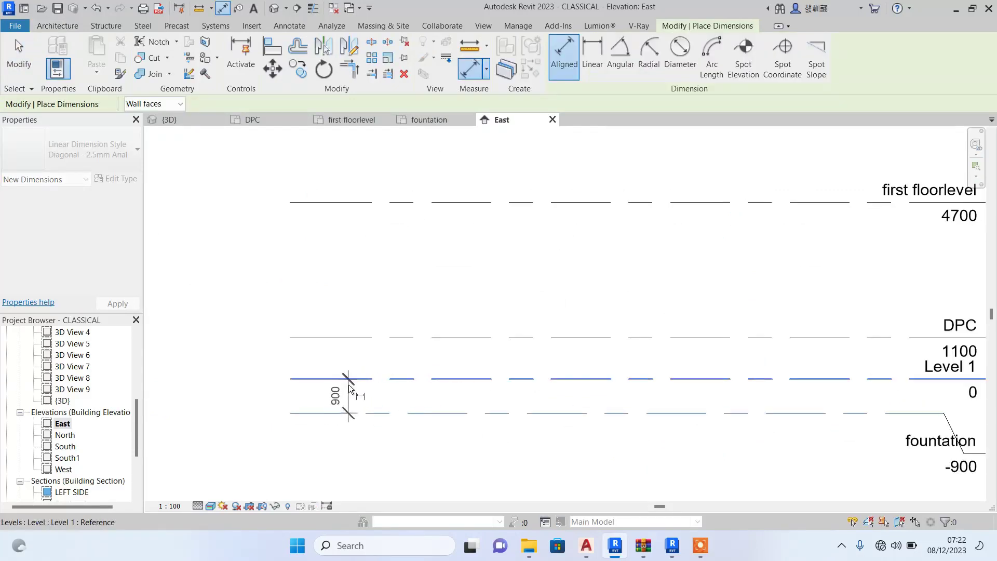
pyautogui.click(326, 382)
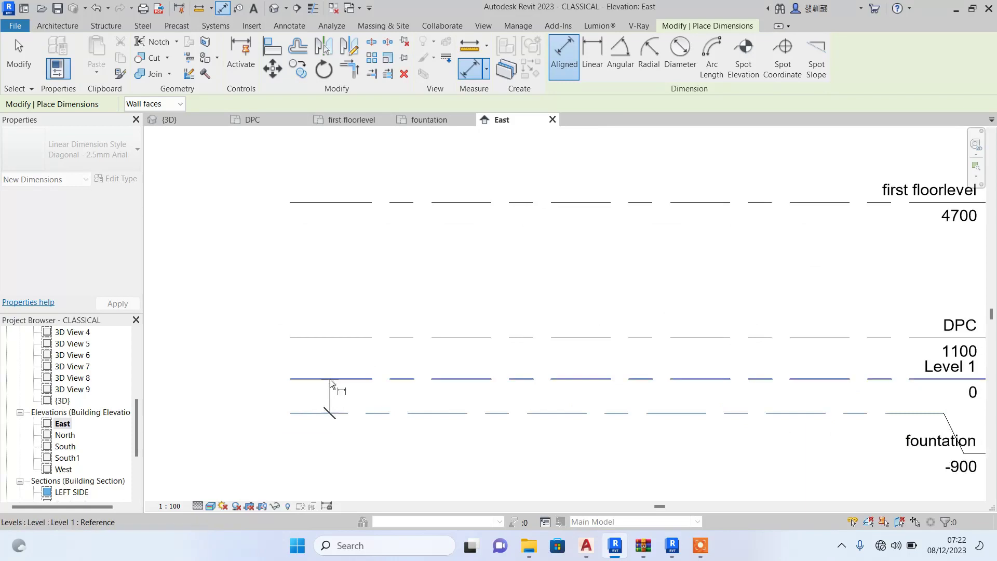
pyautogui.click(264, 355)
# Add aligned dimensions from Level 1 to DPC and from DPC to first floorlevel, in line with the existing dimension.
pyautogui.click(336, 341)
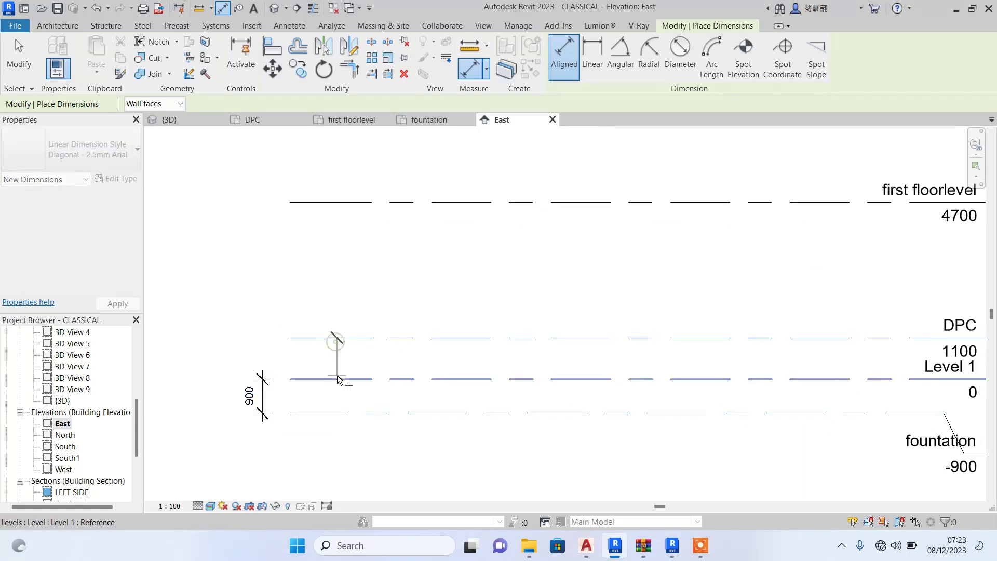
pyautogui.click(337, 378)
pyautogui.scroll(-2, 264, 313)
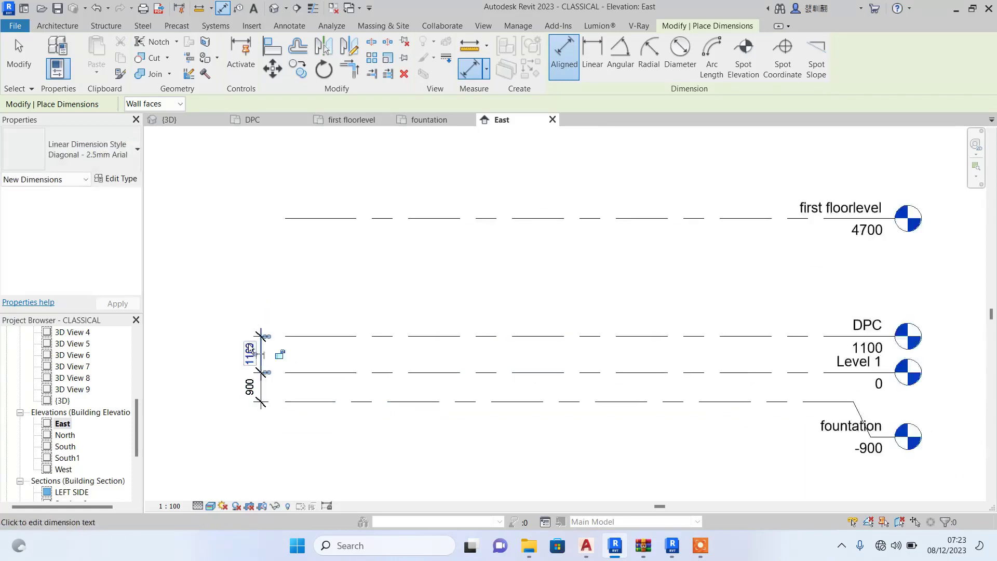
pyautogui.click(308, 338)
pyautogui.click(259, 285)
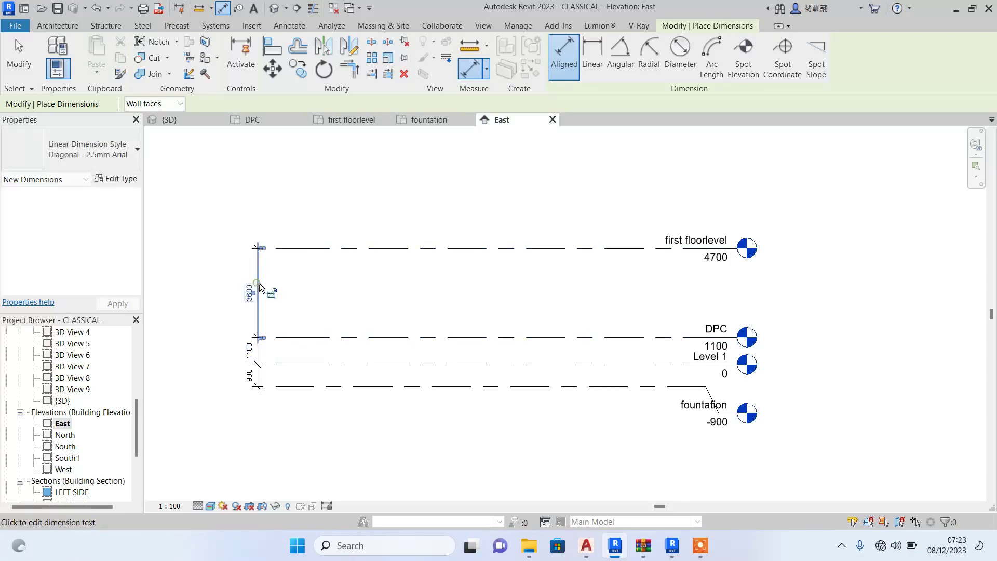
pyautogui.press('Escape')
pyautogui.scroll(2, 295, 294)
pyautogui.press('Escape')
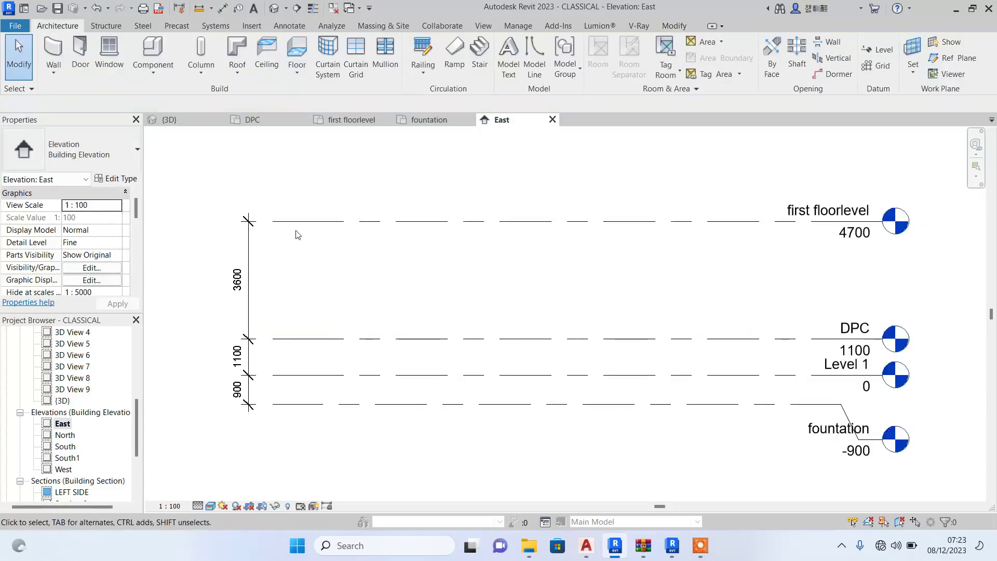
# Check the DPC floor plan and try deleting the DPC level in the East elevation.
pyautogui.click(254, 119)
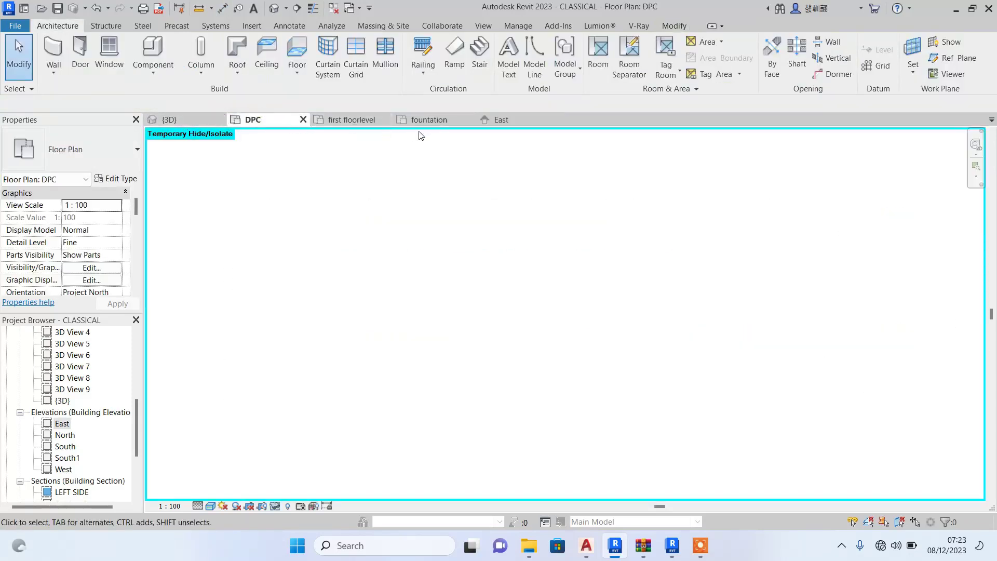
pyautogui.click(500, 122)
pyautogui.scroll(-2, 405, 259)
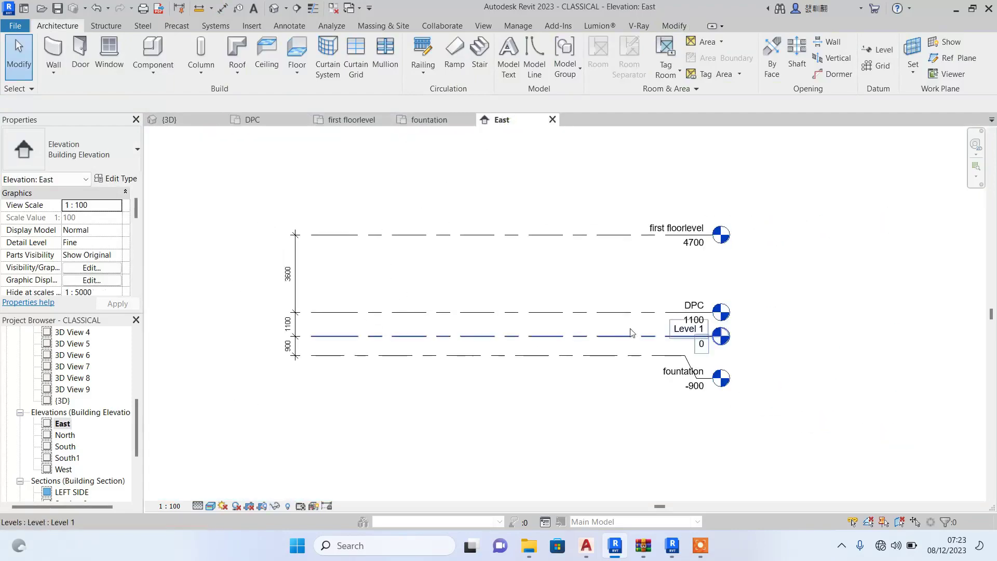
pyautogui.click(618, 313)
pyautogui.press('Delete')
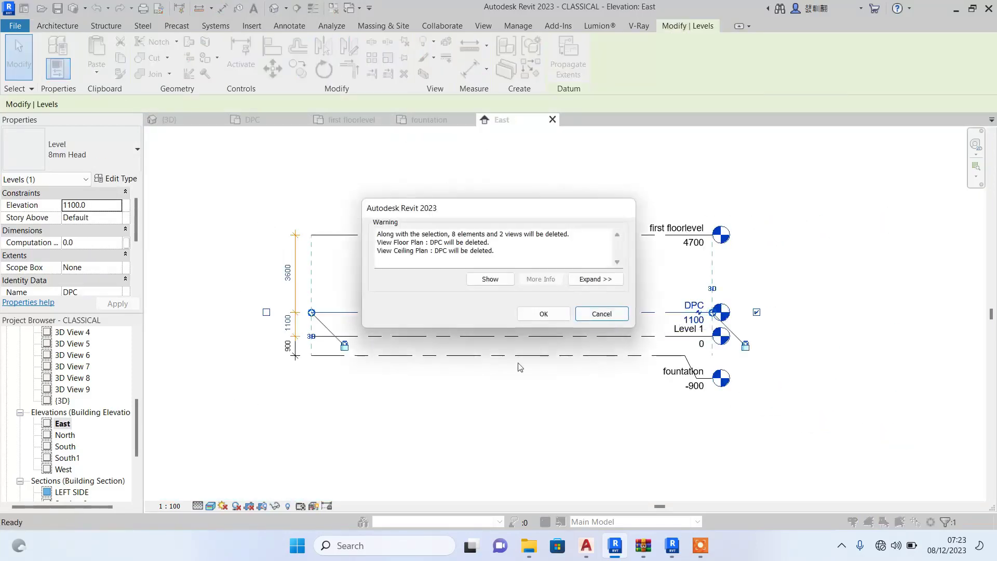
pyautogui.click(544, 314)
pyautogui.click(447, 337)
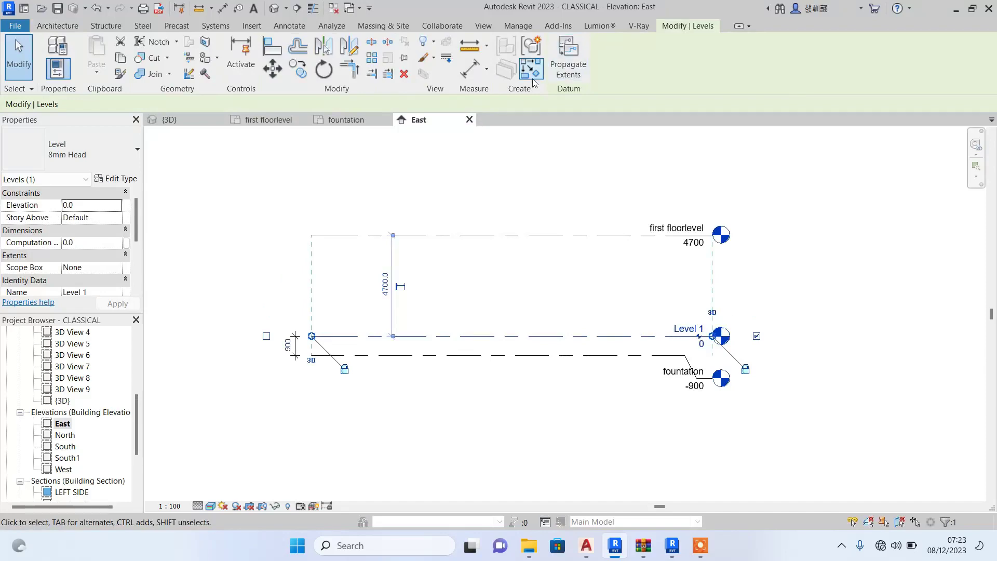
pyautogui.press('Escape')
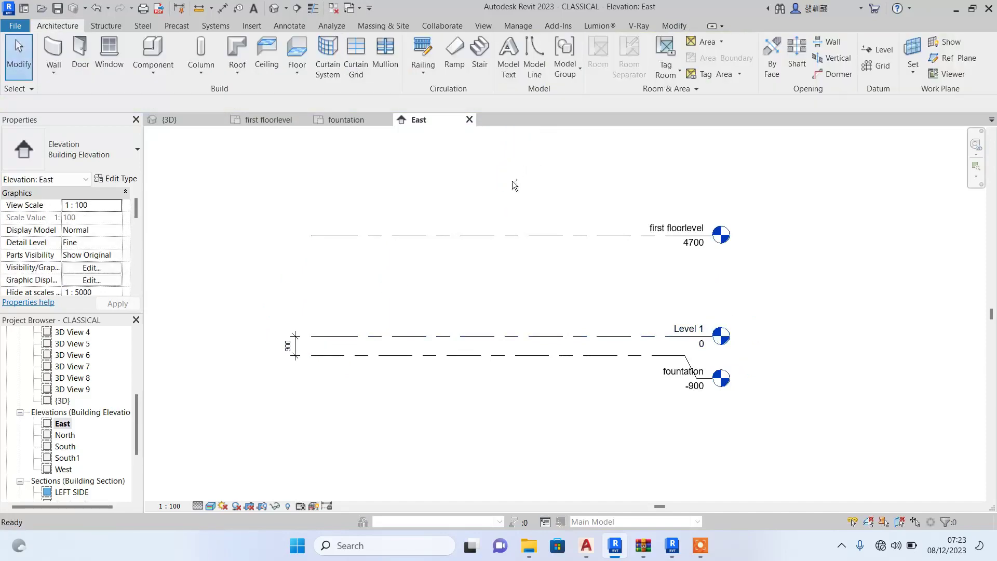
# Delete the DPC level along with its floor and ceiling plan views.
pyautogui.click(386, 313)
pyautogui.press('Delete')
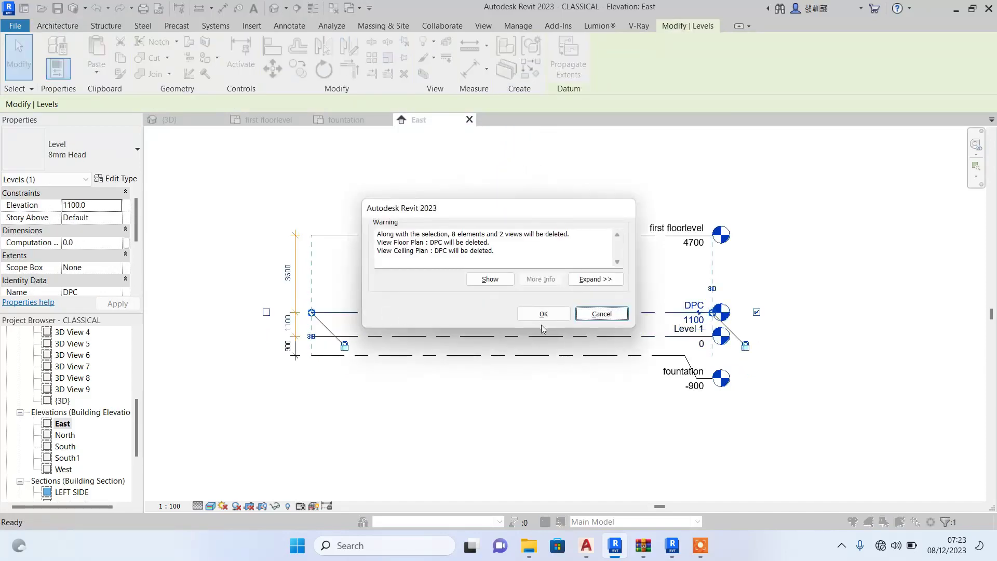
pyautogui.click(544, 314)
# Draw a new level between Level 1 and first floorlevel, and set its height above Level 1 to 1100 mm.
pyautogui.click(340, 337)
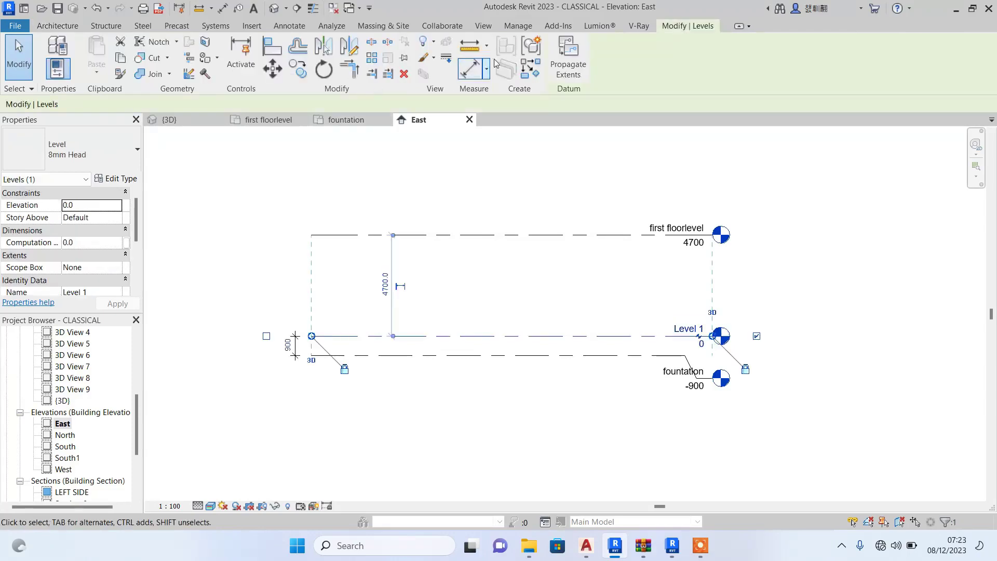
pyautogui.click(527, 67)
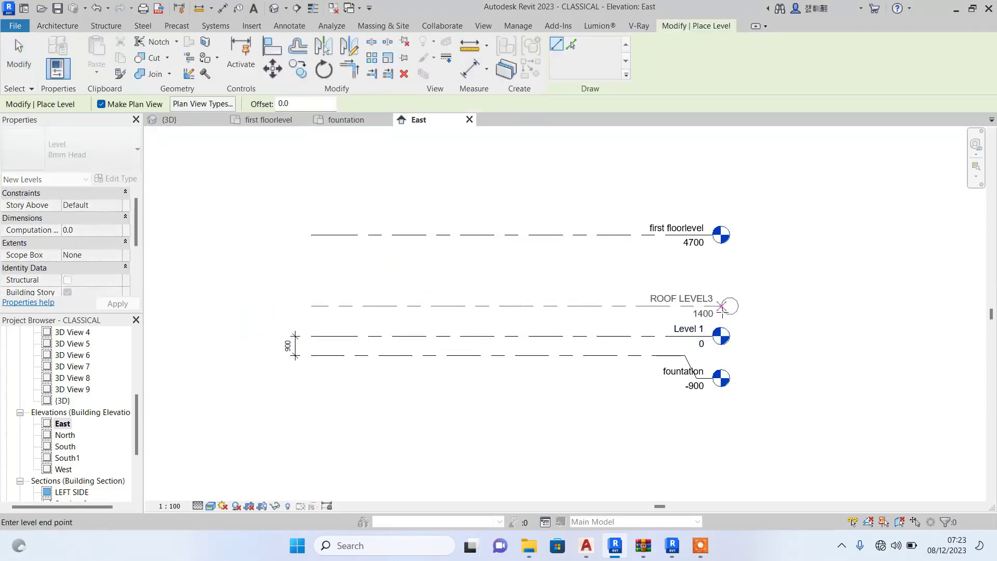
pyautogui.click(722, 306)
pyautogui.scroll(2, 698, 314)
pyautogui.press('Escape')
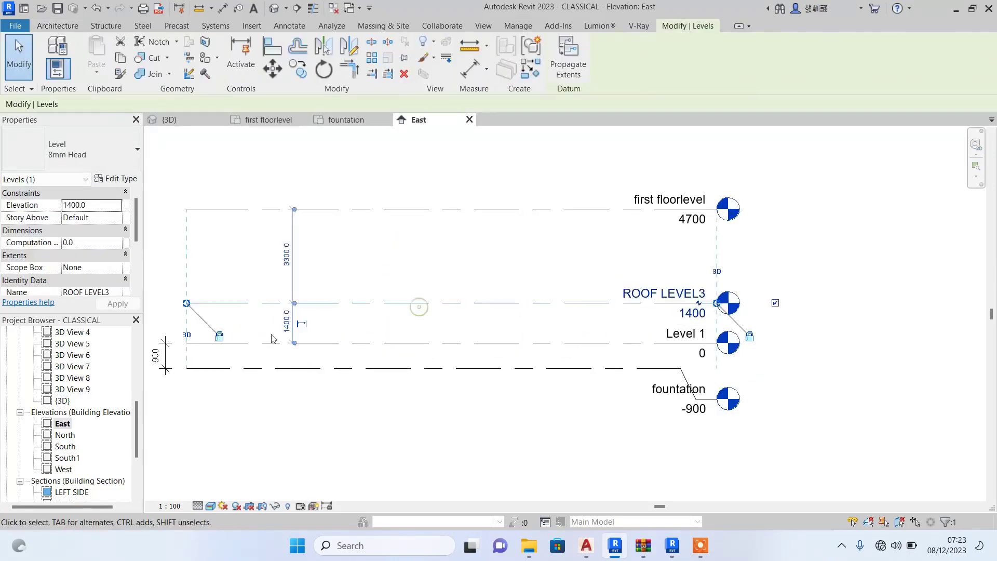
pyautogui.click(308, 326)
pyautogui.write('1100')
pyautogui.press('Return')
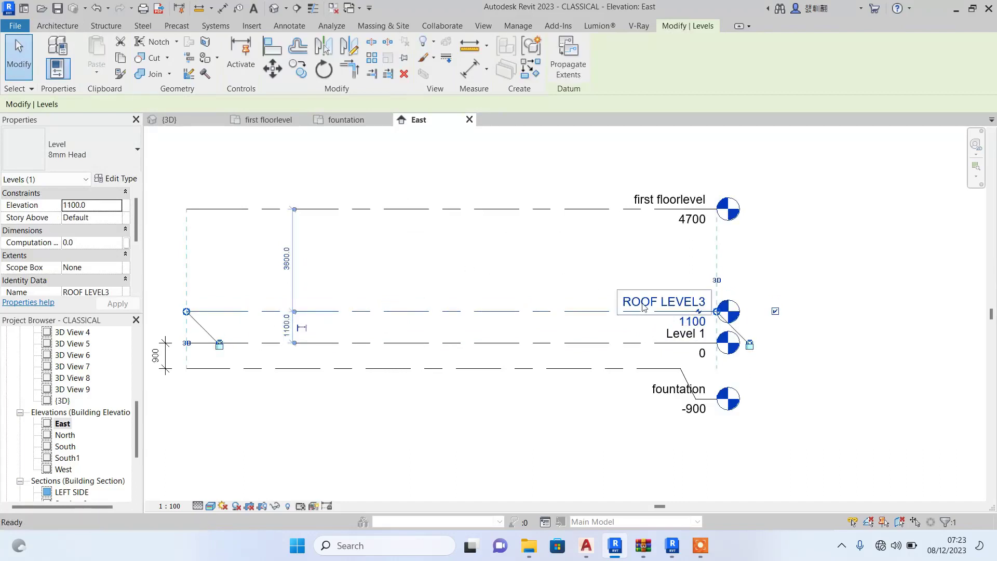
# Rename the new level to DPC LEVEL and rename its corresponding views as well.
pyautogui.doubleClick(670, 300)
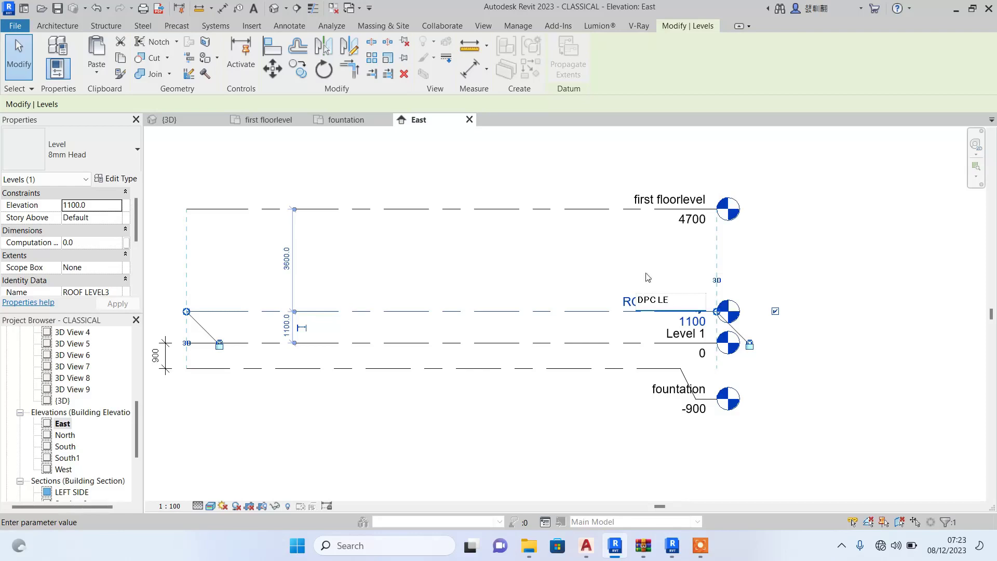
pyautogui.press('Return')
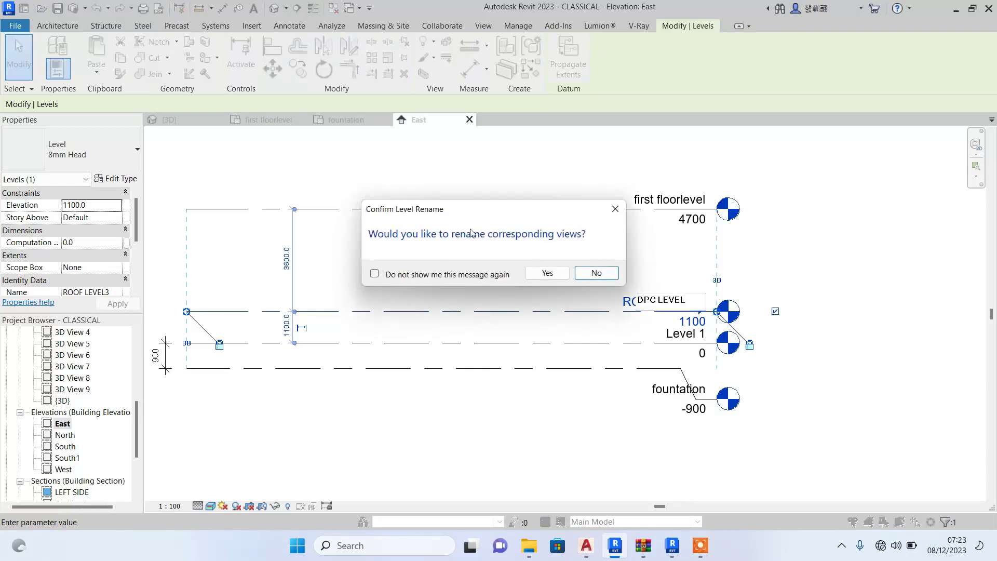
pyautogui.click(544, 273)
pyautogui.scroll(-2, 800, 244)
pyautogui.click(755, 152)
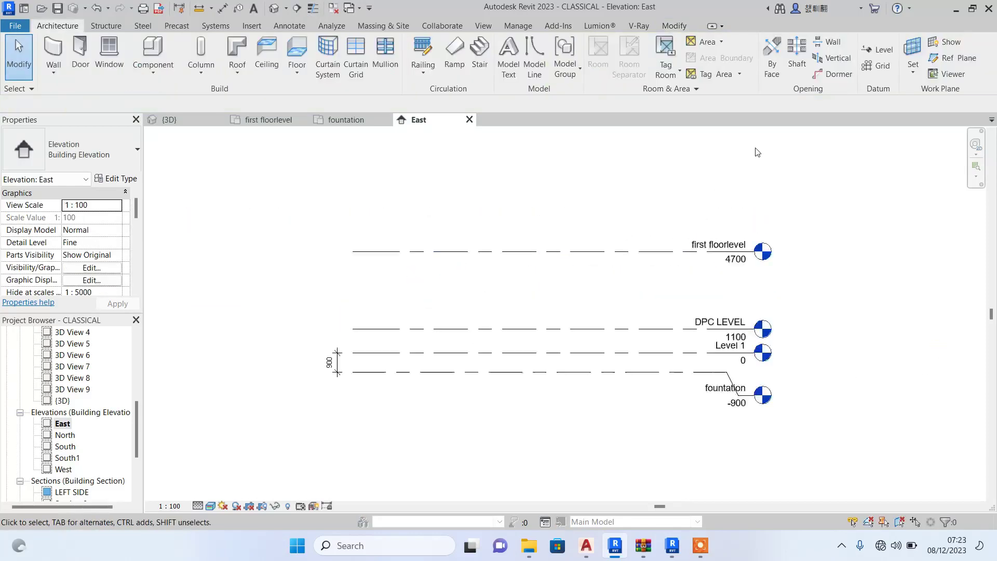
# Delete the remaining dimension between Level 1 and the fountation level.
pyautogui.scroll(1, 663, 222)
pyautogui.click(349, 362)
pyautogui.press('Delete')
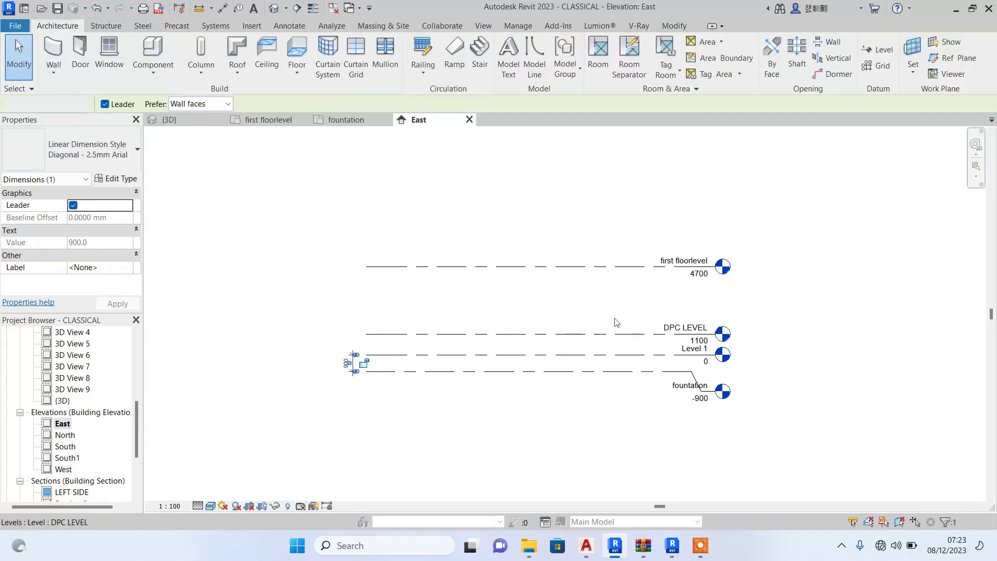
pyautogui.scroll(1, 737, 346)
# Place the imported CLASSICL PLAN.dwg drawing in the DPC LEVEL floor plan.
pyautogui.scroll(5, 82, 415)
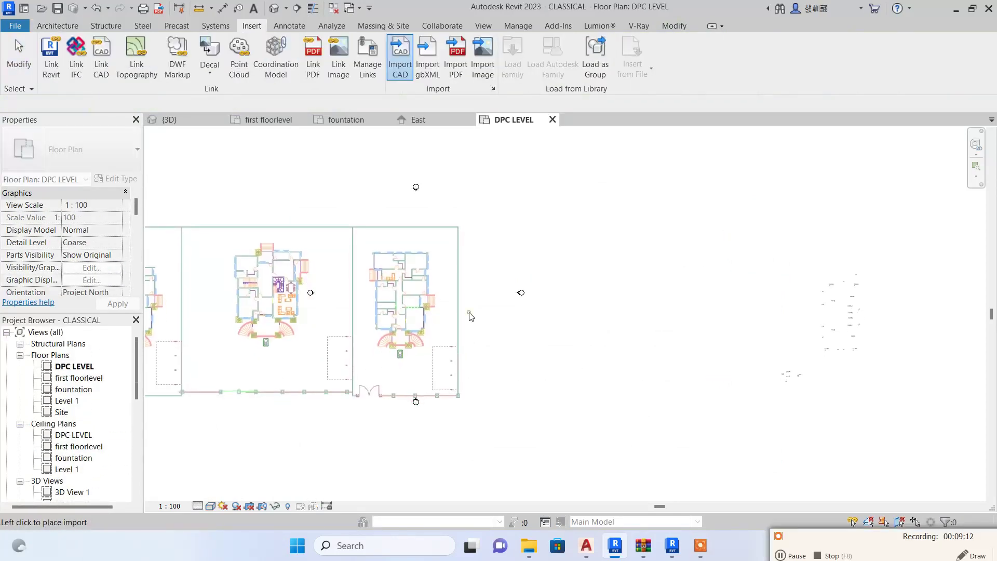
pyautogui.scroll(3, 404, 320)
pyautogui.scroll(4, 343, 155)
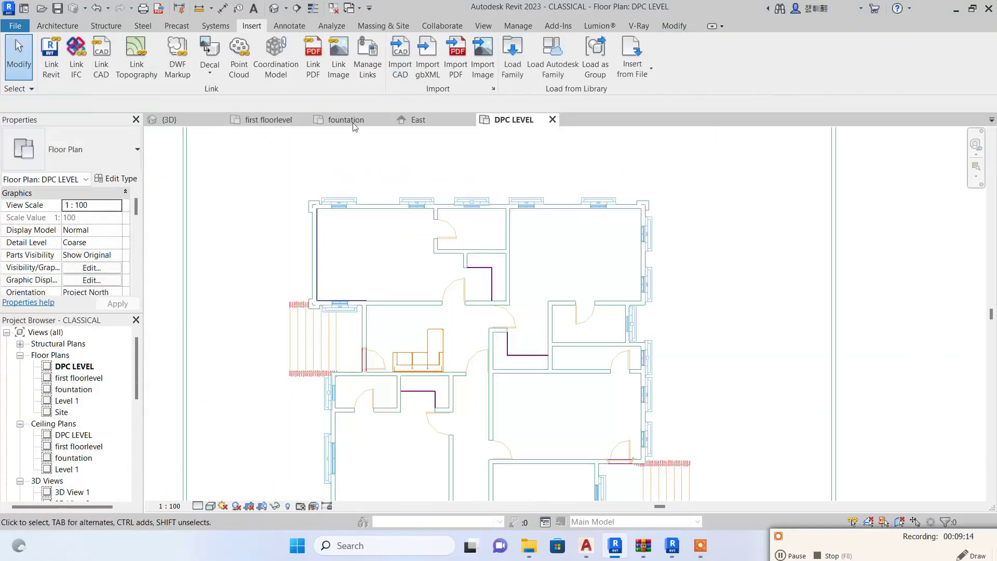
# Start placing walls with the 150mm wall type in the DPC LEVEL plan and check that type's properties and layer structure.
pyautogui.click(51, 26)
pyautogui.click(54, 52)
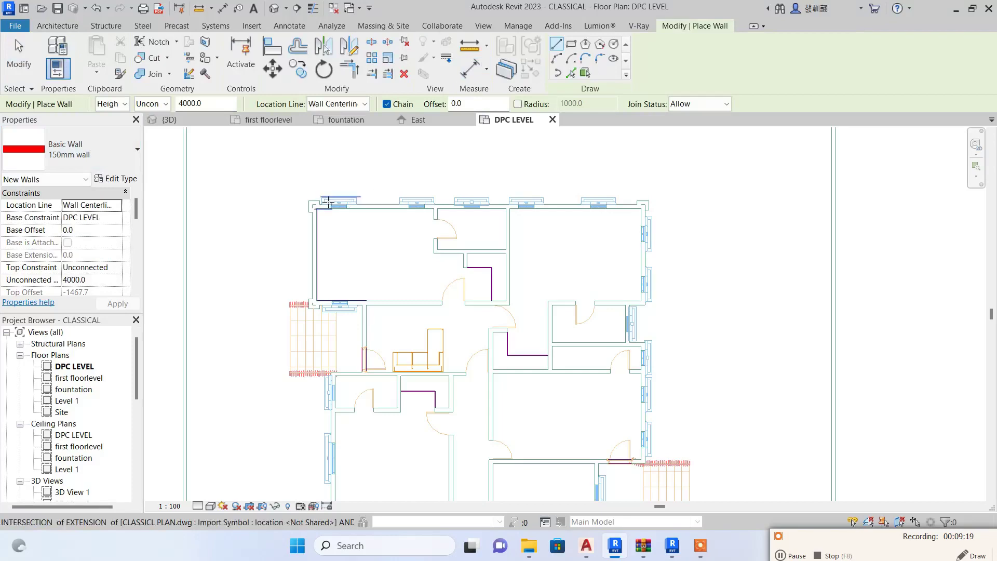
pyautogui.scroll(4, 302, 208)
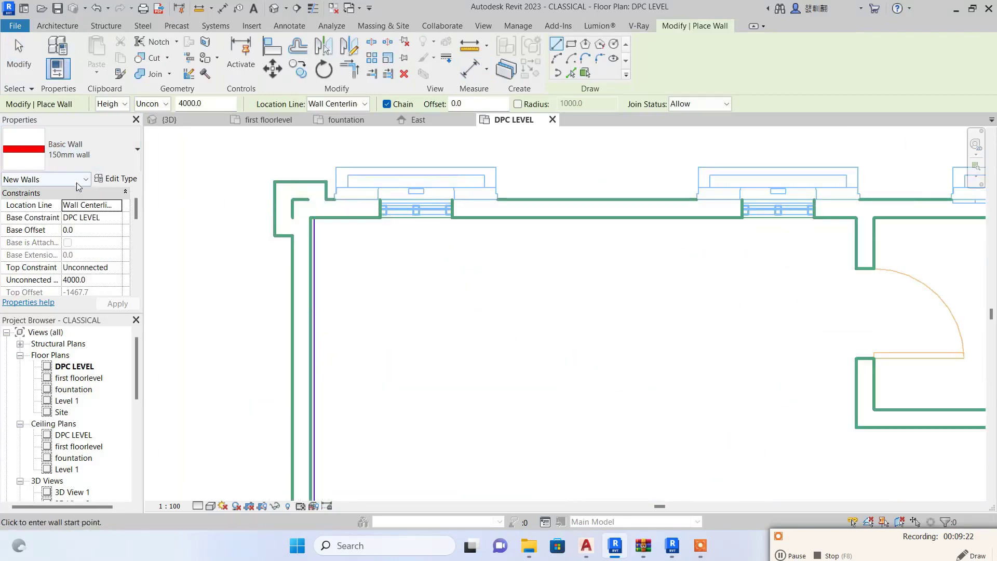
pyautogui.click(112, 178)
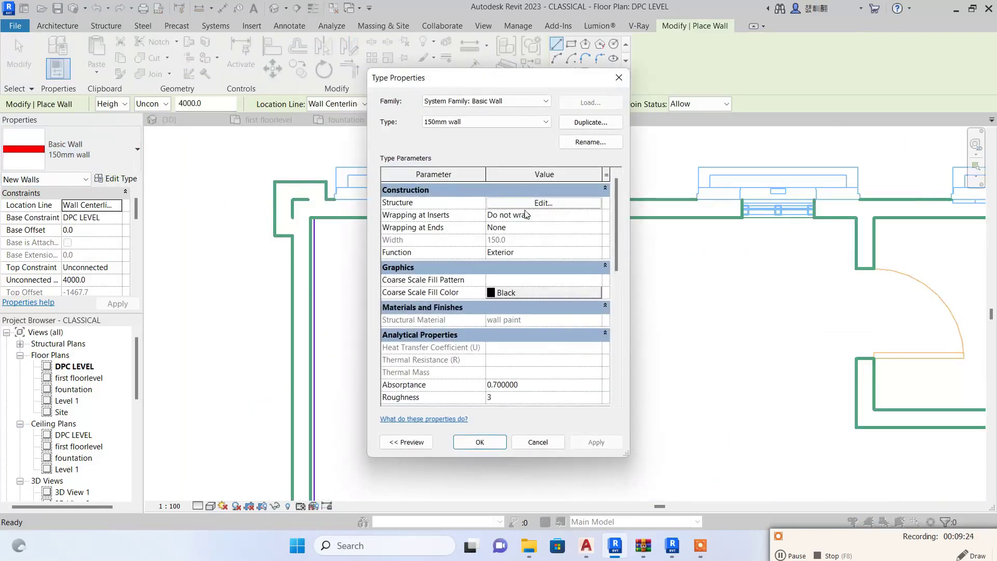
pyautogui.press('Escape')
pyautogui.click(117, 156)
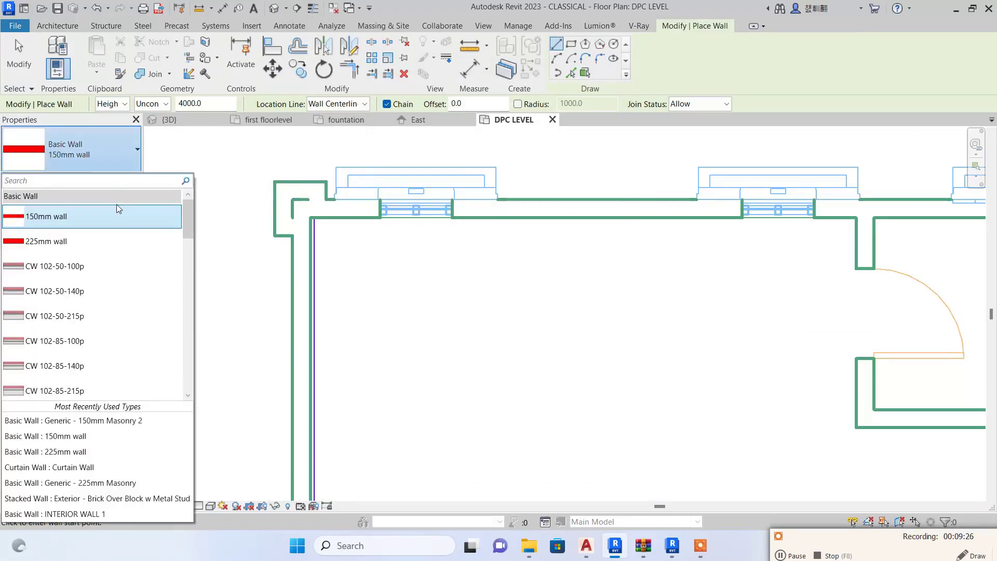
pyautogui.press('Escape')
pyautogui.click(111, 178)
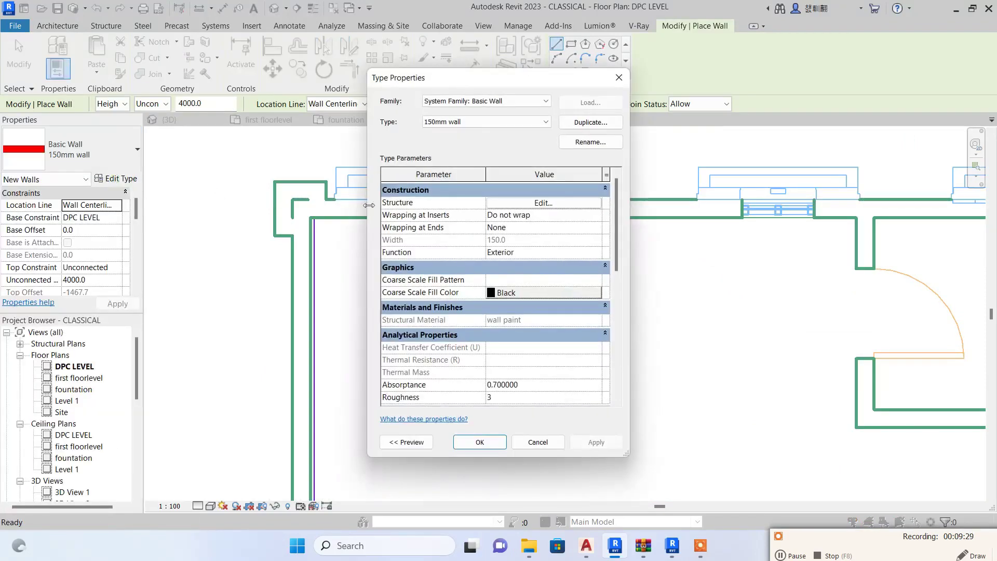
pyautogui.click(542, 203)
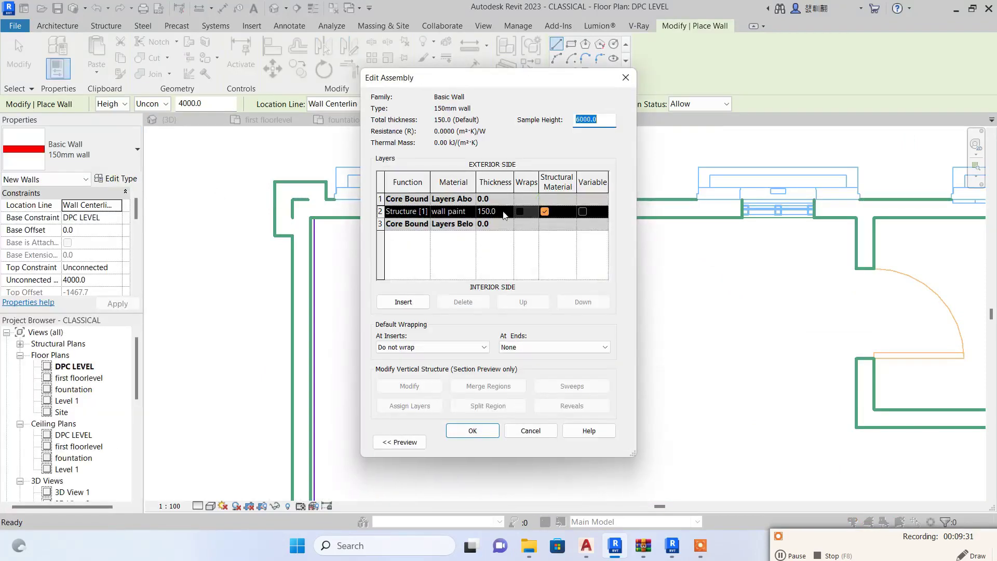
pyautogui.click(473, 431)
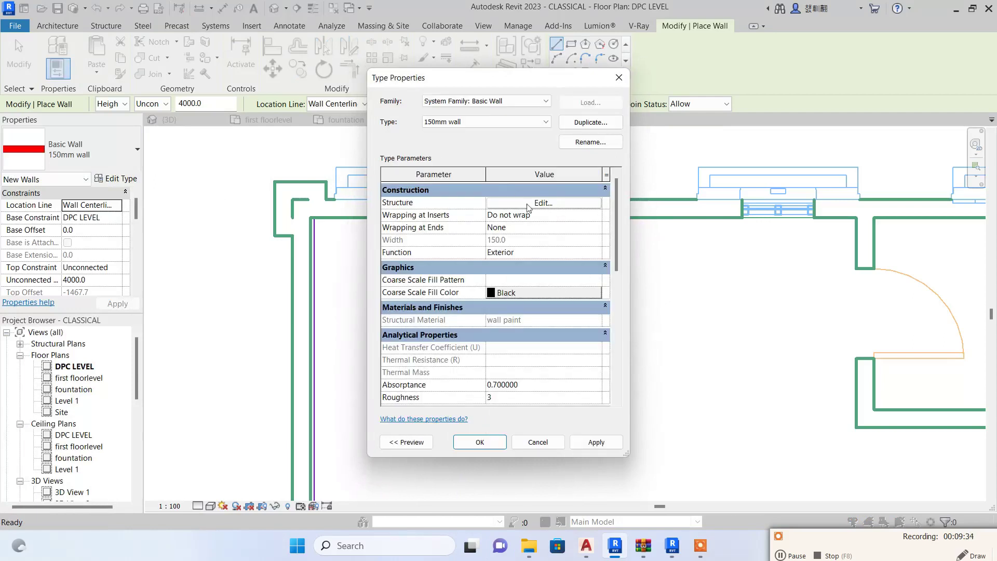
pyautogui.click(591, 142)
pyautogui.click(556, 294)
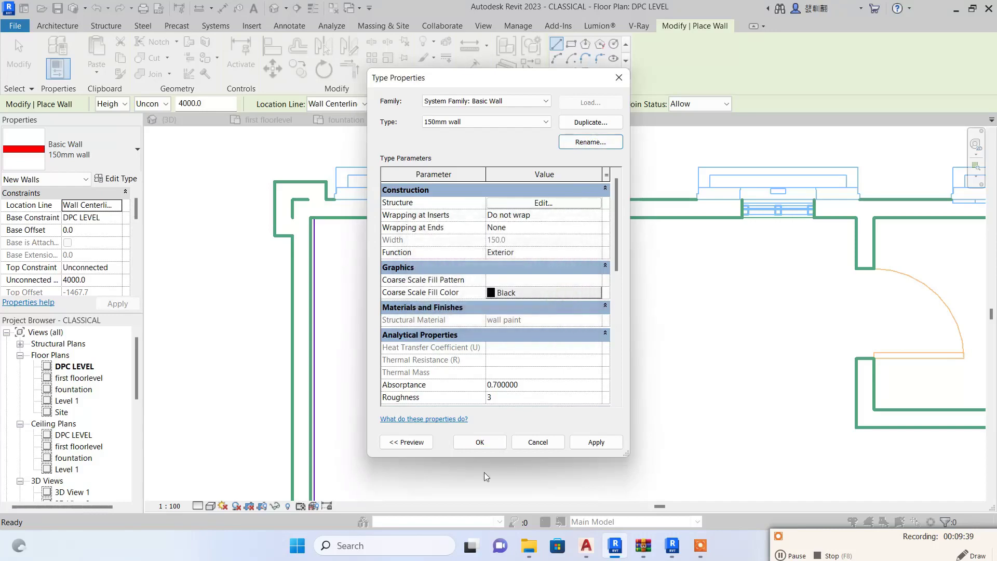
pyautogui.click(525, 442)
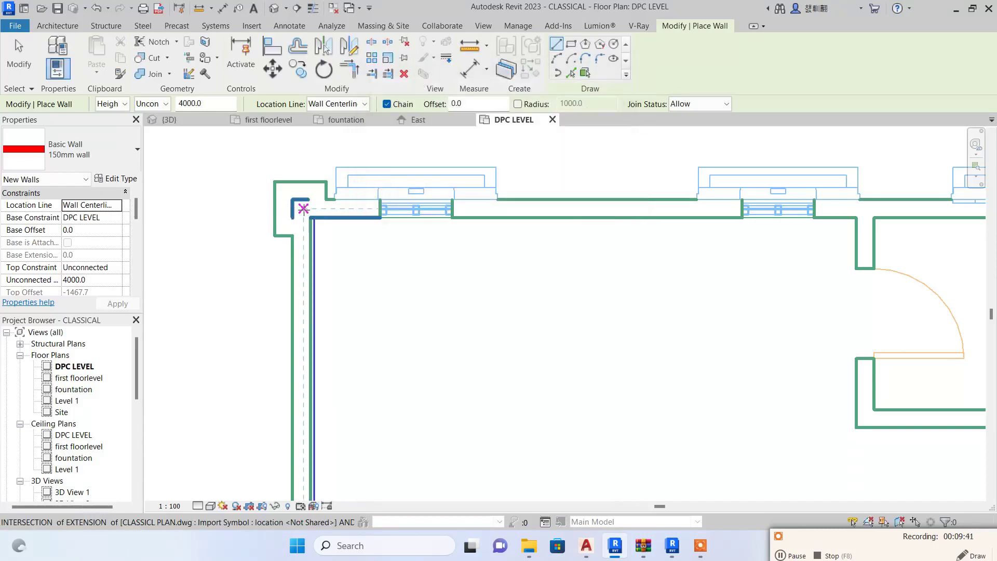
# Trace the plan's upper exterior wall between its two corners and continue down the right-hand wall to the first recess.
pyautogui.click(303, 208)
pyautogui.scroll(-4, 303, 208)
pyautogui.scroll(2, 571, 208)
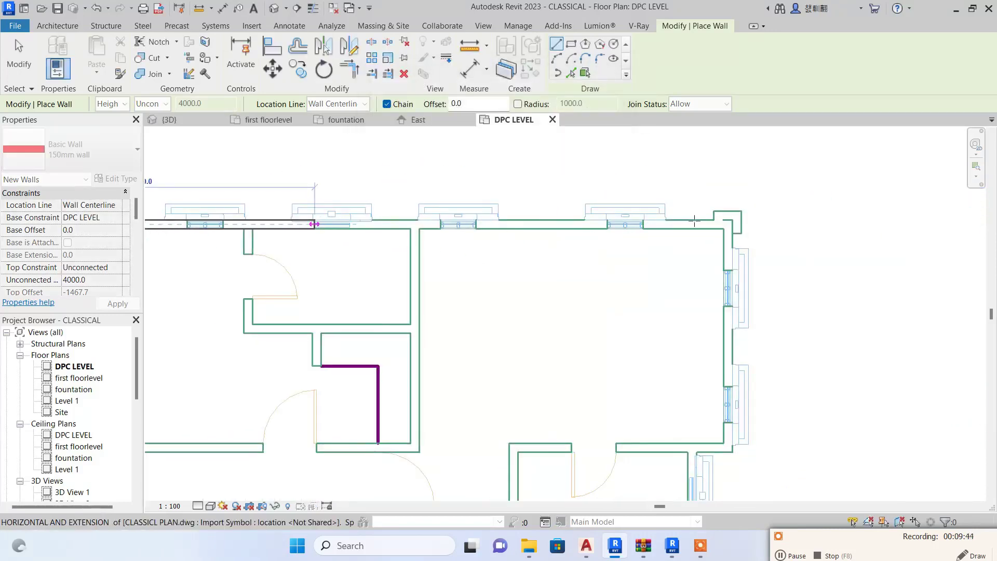
pyautogui.scroll(2, 694, 221)
pyautogui.click(758, 227)
pyautogui.scroll(-3, 759, 227)
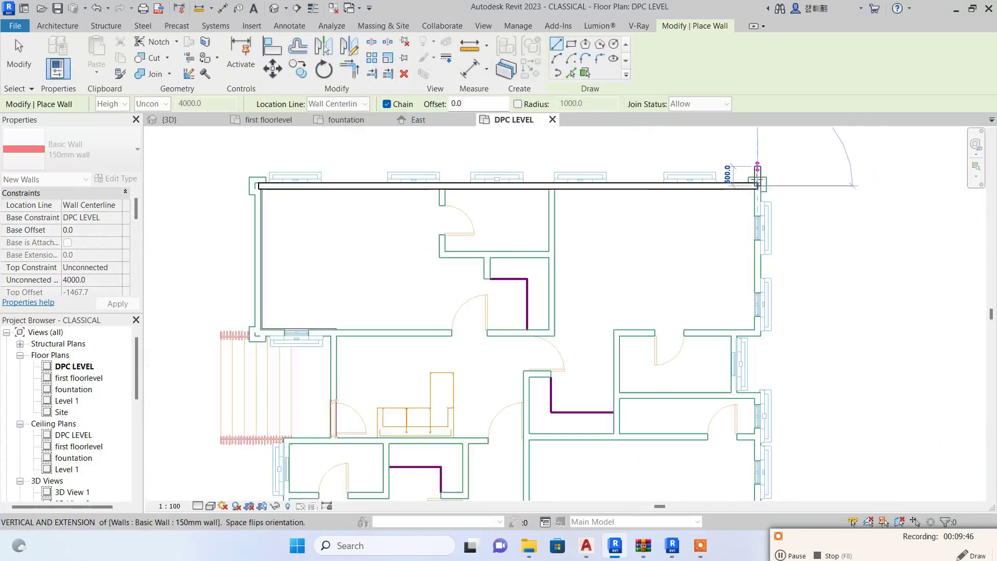
pyautogui.scroll(3, 761, 301)
pyautogui.scroll(2, 762, 302)
pyautogui.click(761, 276)
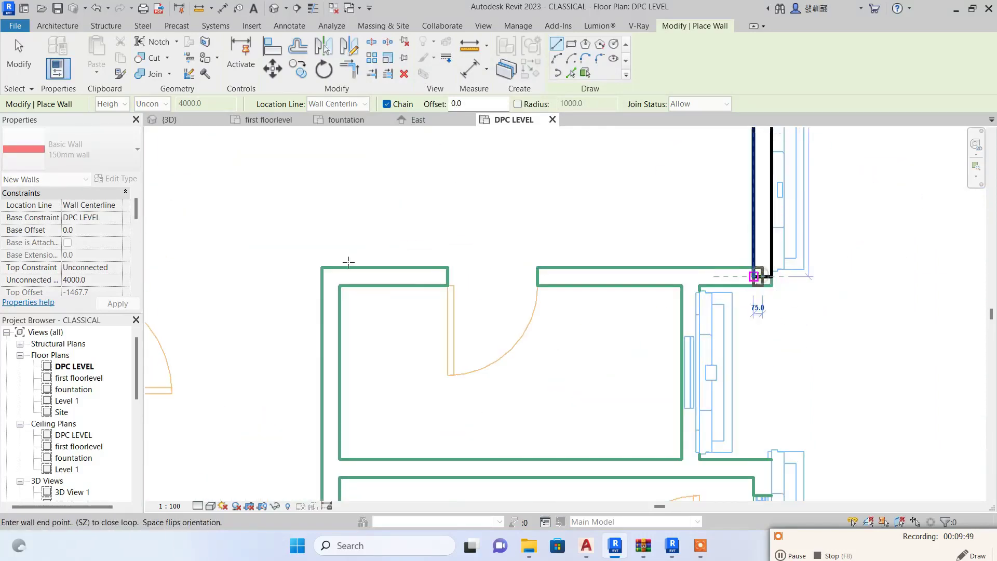
# Trace the three wall segments around the window recess on the plan's right side, back out to the exterior wall line.
pyautogui.click(690, 276)
pyautogui.scroll(-3, 691, 276)
pyautogui.scroll(3, 685, 338)
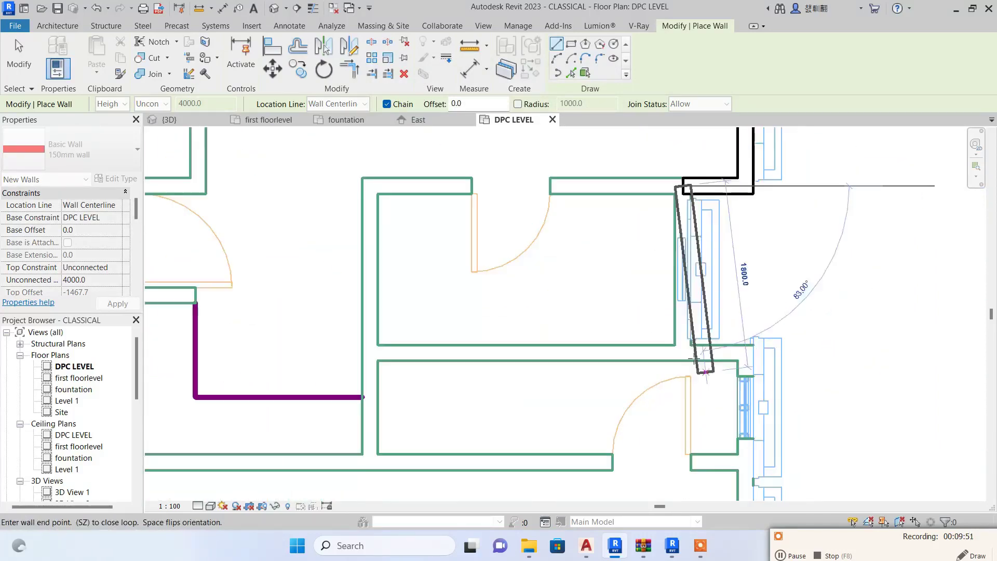
pyautogui.click(684, 349)
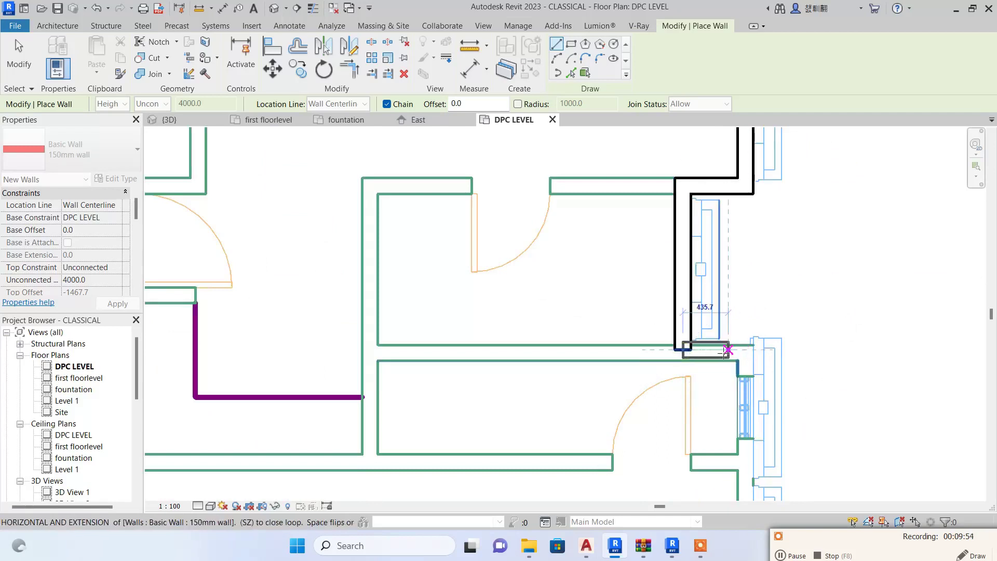
pyautogui.scroll(2, 684, 345)
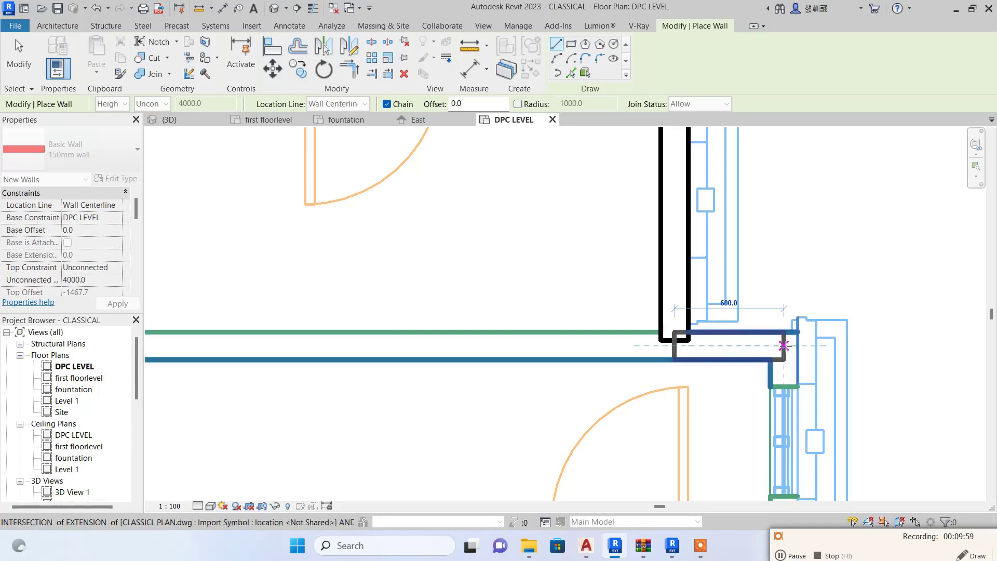
pyautogui.click(780, 345)
# Trace the right-hand exterior wall down to the side steps and the horizontal wall back to the corridor, ending the chain.
pyautogui.scroll(-3, 777, 266)
pyautogui.scroll(2, 773, 453)
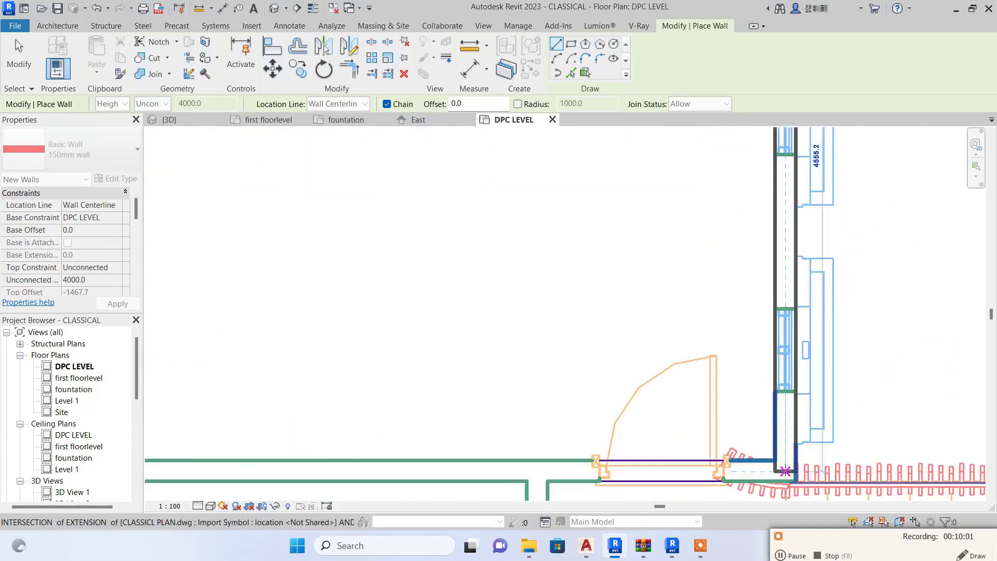
pyautogui.click(778, 459)
pyautogui.scroll(-2, 778, 460)
pyautogui.scroll(3, 498, 358)
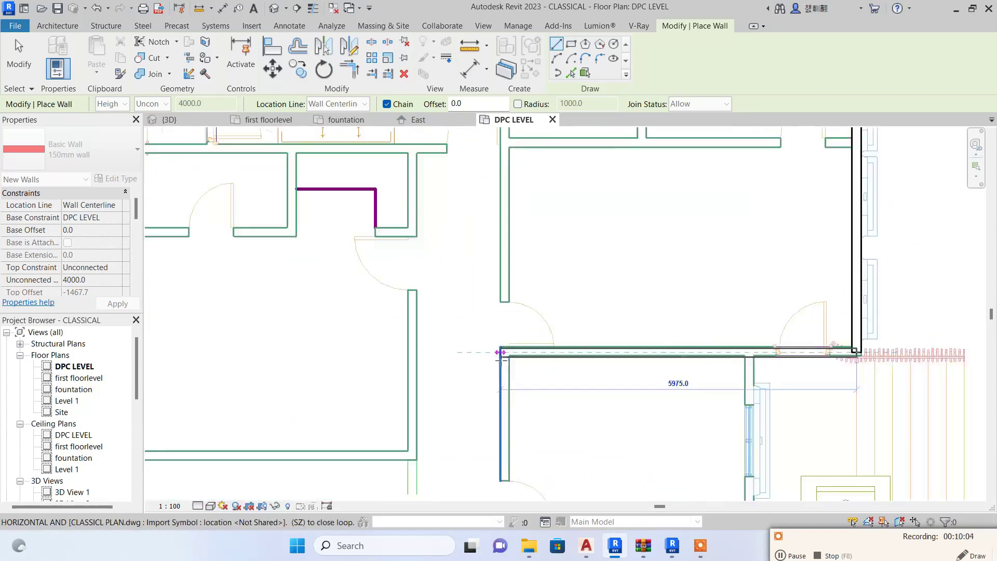
pyautogui.click(508, 346)
pyautogui.scroll(-4, 507, 345)
pyautogui.scroll(2, 623, 332)
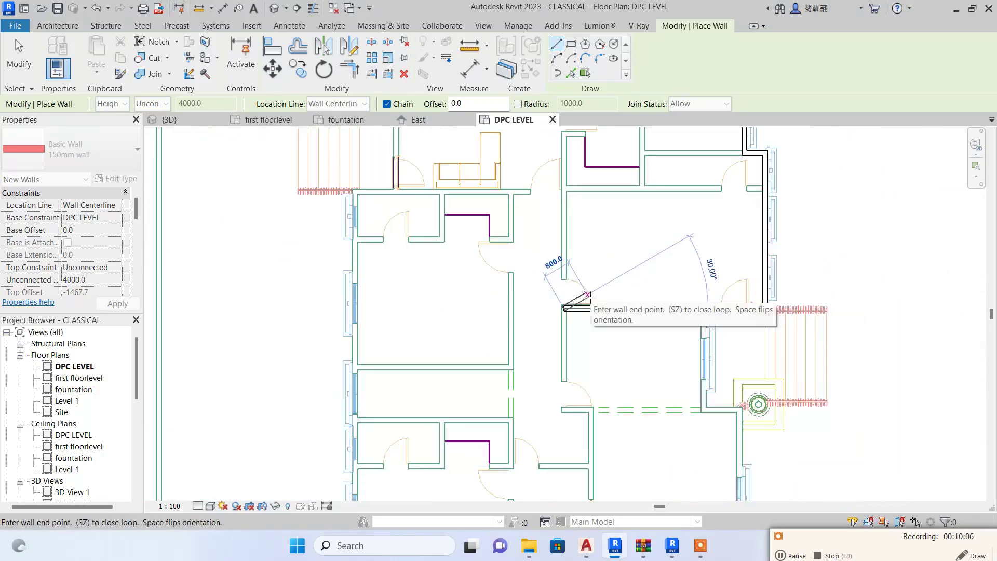
pyautogui.press('Escape')
# Draw the windowed wall down from the horizontal wall behind the side steps, then out to the corner beside the round column.
pyautogui.scroll(2, 719, 327)
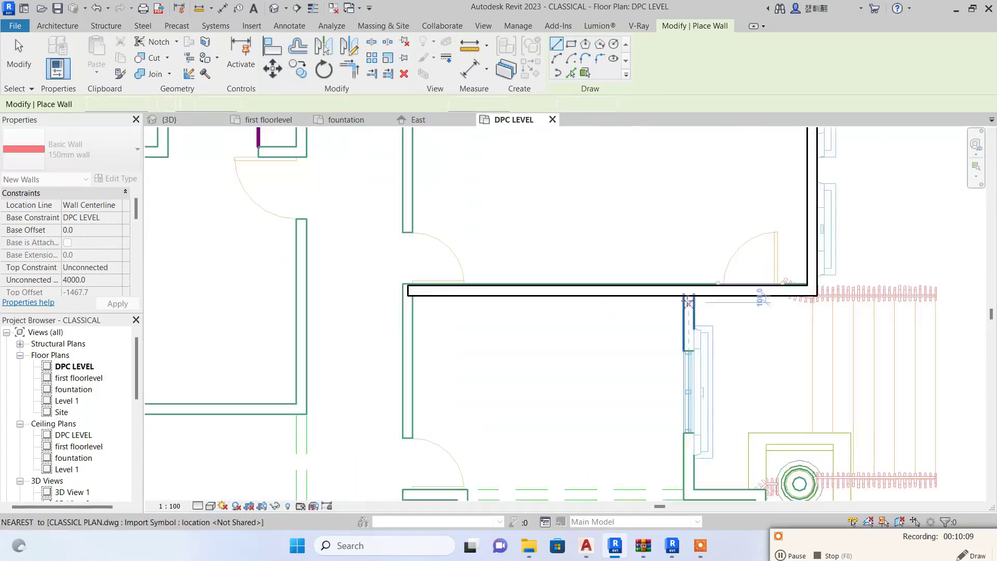
pyautogui.click(688, 291)
pyautogui.scroll(-2, 688, 294)
pyautogui.scroll(2, 691, 395)
pyautogui.press('Escape')
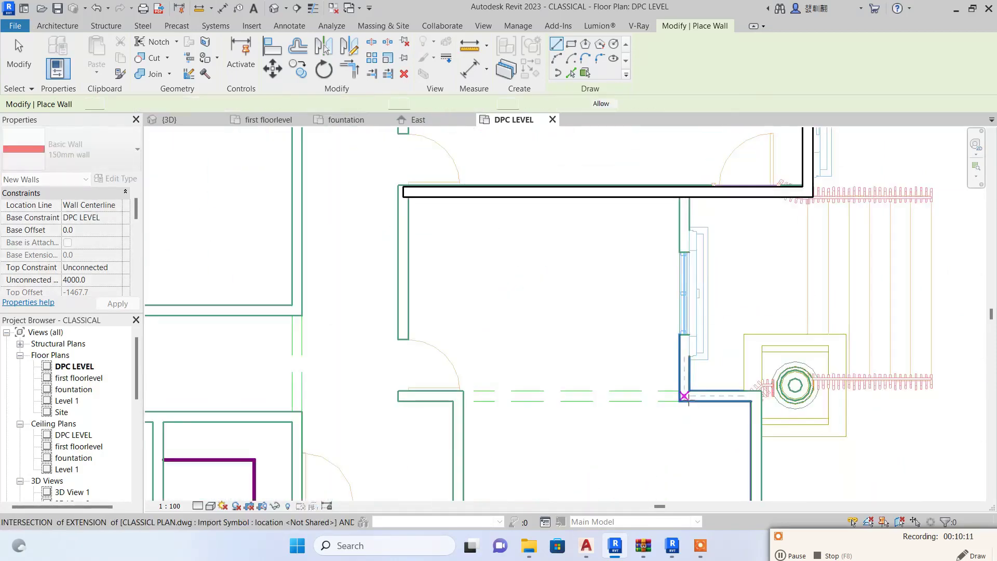
pyautogui.click(684, 396)
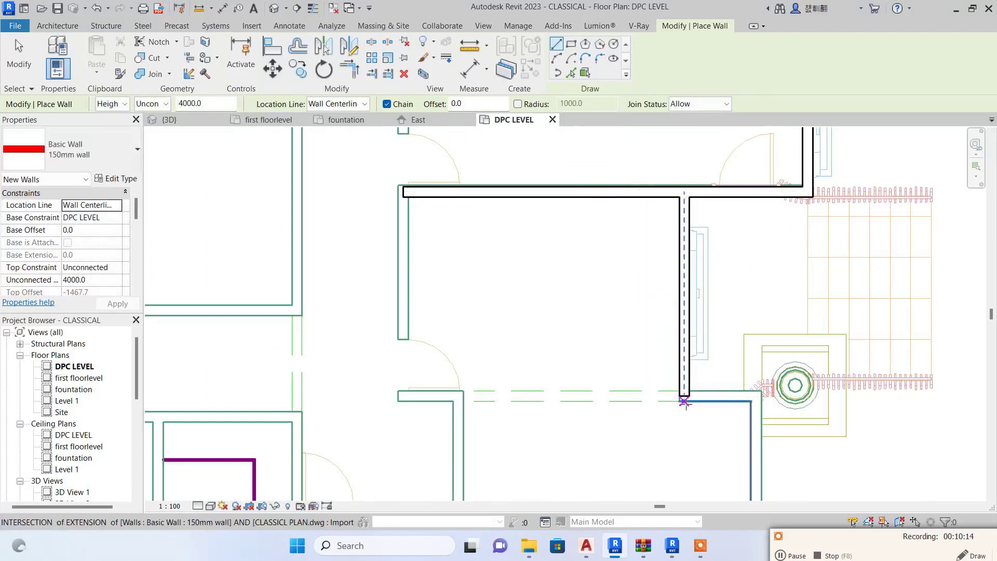
pyautogui.scroll(2, 686, 397)
pyautogui.click(819, 390)
pyautogui.scroll(-1, 817, 117)
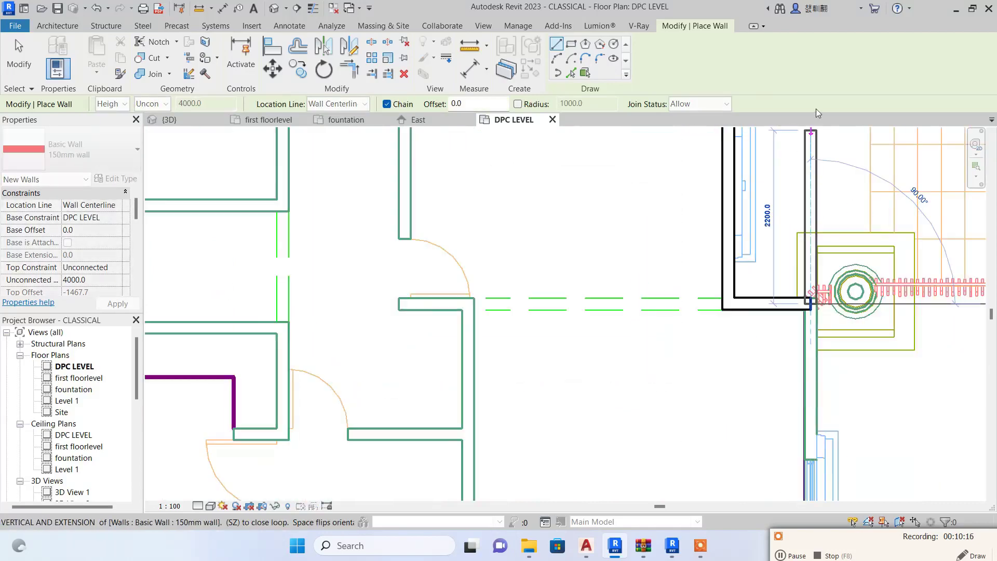
# Trace the right-hand exterior wall down to the front corner and the two short segments of the stepped corner there.
pyautogui.click(810, 257)
pyautogui.scroll(-3, 810, 256)
pyautogui.scroll(6, 762, 308)
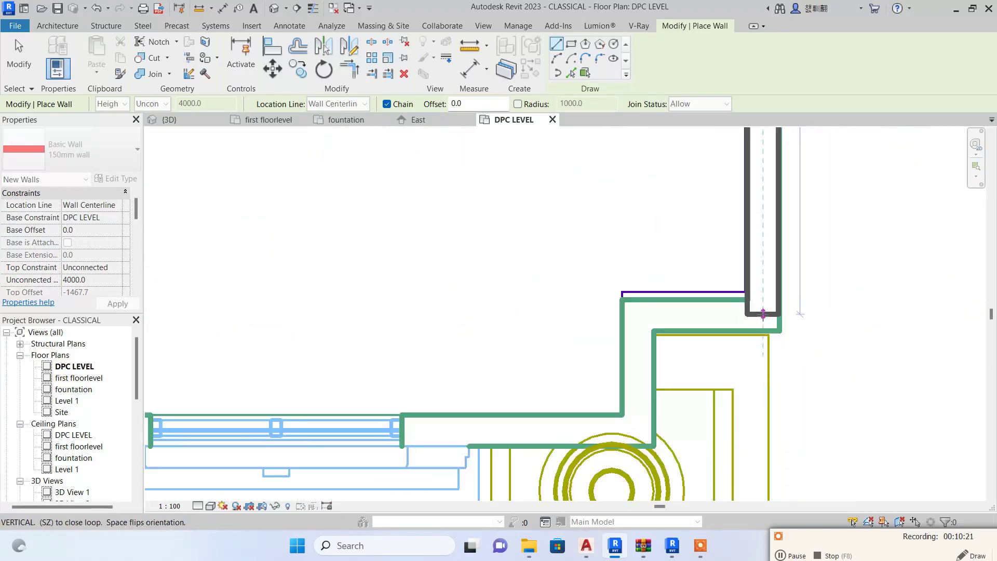
pyautogui.click(763, 314)
pyautogui.click(638, 314)
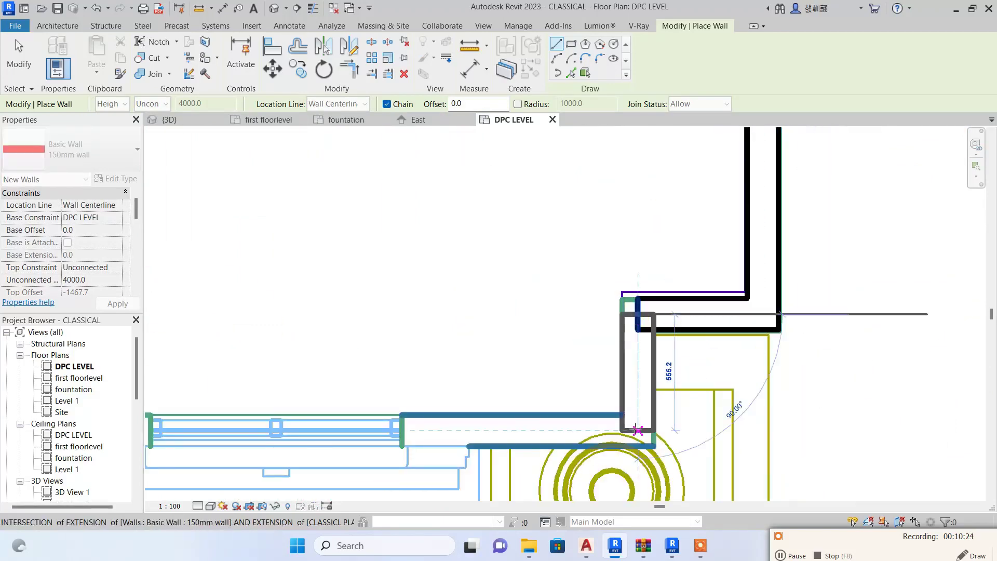
pyautogui.click(638, 430)
# Trace the front wall between the columns, the short return at its end, and the entrance door wall.
pyautogui.scroll(-3, 638, 431)
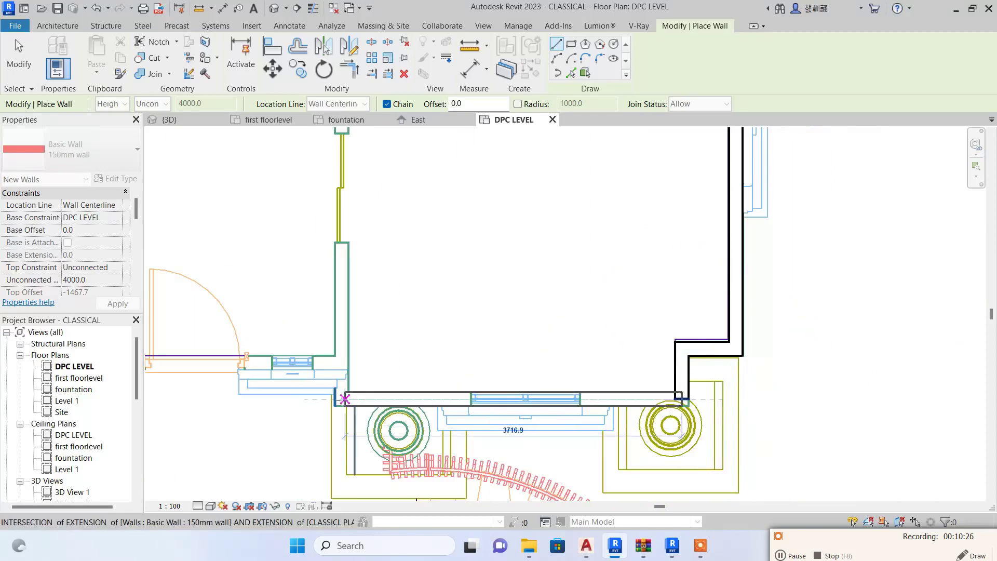
pyautogui.click(345, 399)
pyautogui.moveTo(346, 401); pyautogui.dragTo(643, 368, button='middle')
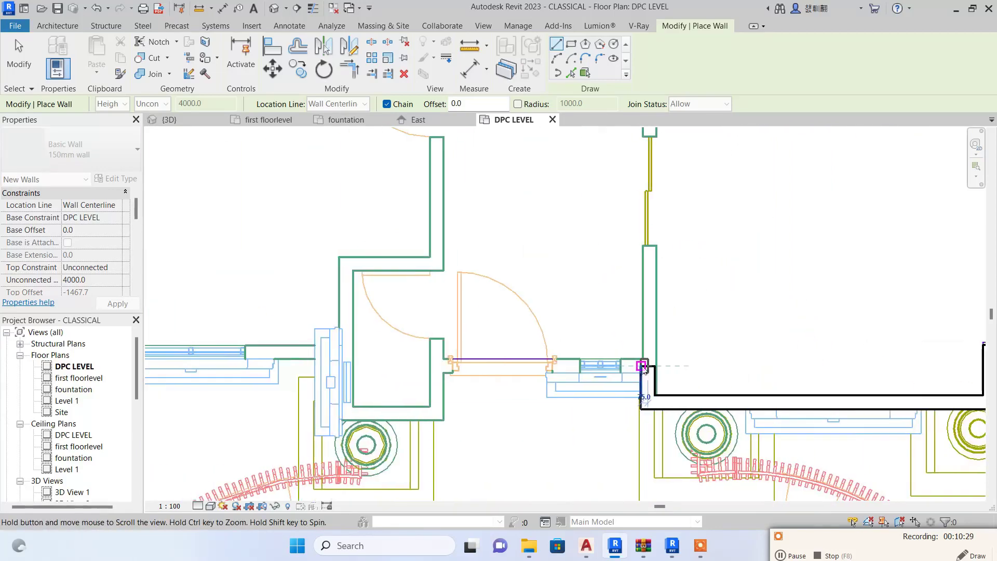
pyautogui.click(437, 365)
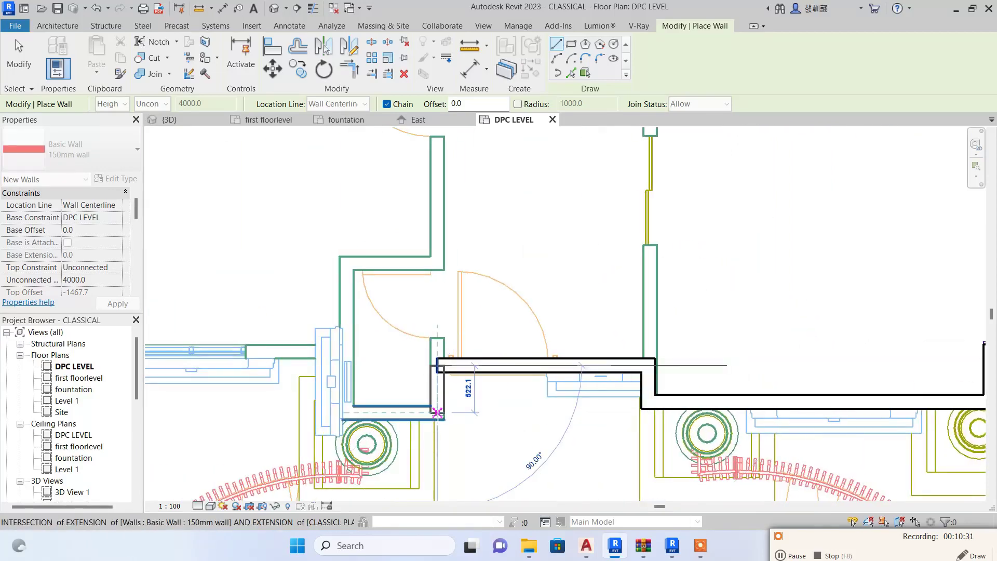
# Trace the small projecting room beside the entrance door, then the front wall to the plan's lower-left corner.
pyautogui.click(438, 413)
pyautogui.click(346, 412)
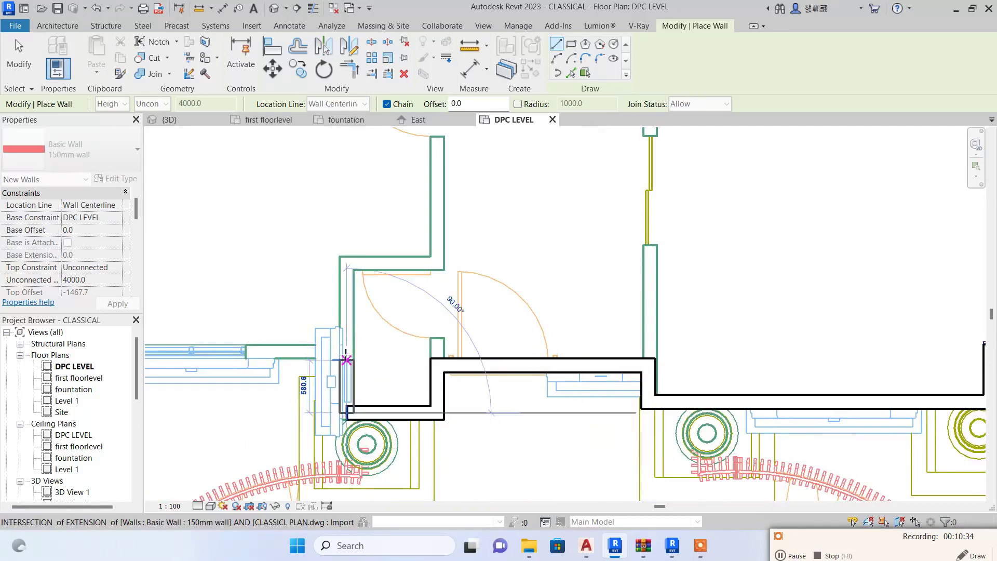
pyautogui.scroll(3, 347, 345)
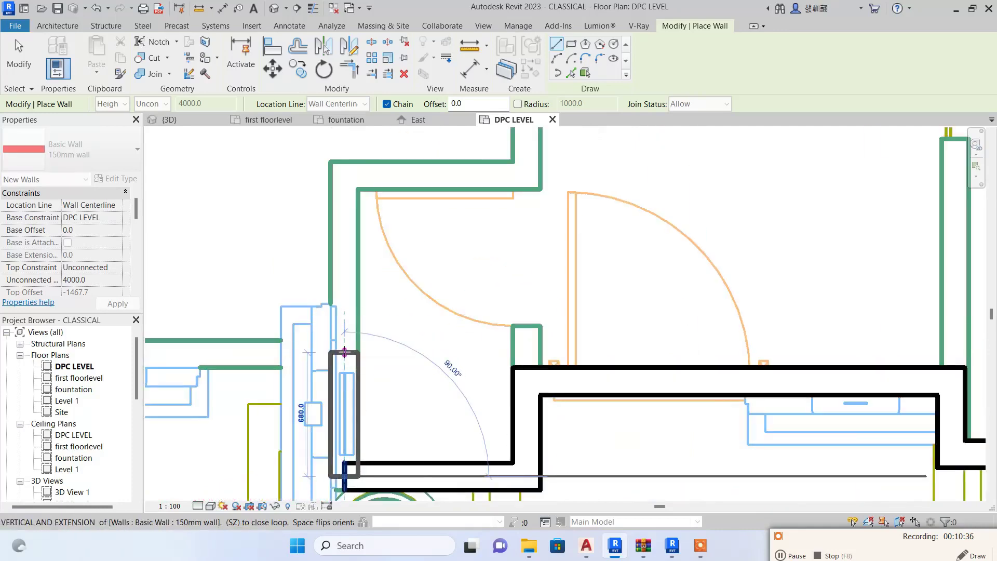
pyautogui.click(345, 353)
pyautogui.scroll(-3, 345, 352)
pyautogui.scroll(2, 402, 376)
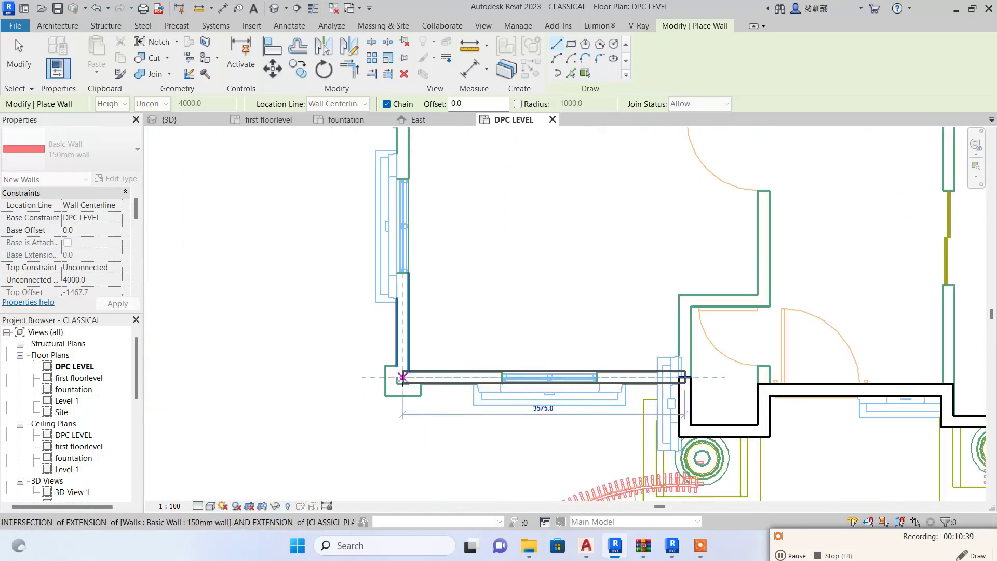
pyautogui.click(403, 377)
# Draw the left exterior wall from the lower-left corner up past the side steps to the upper-left room's lower wall.
pyautogui.scroll(-3, 402, 377)
pyautogui.scroll(-2, 402, 208)
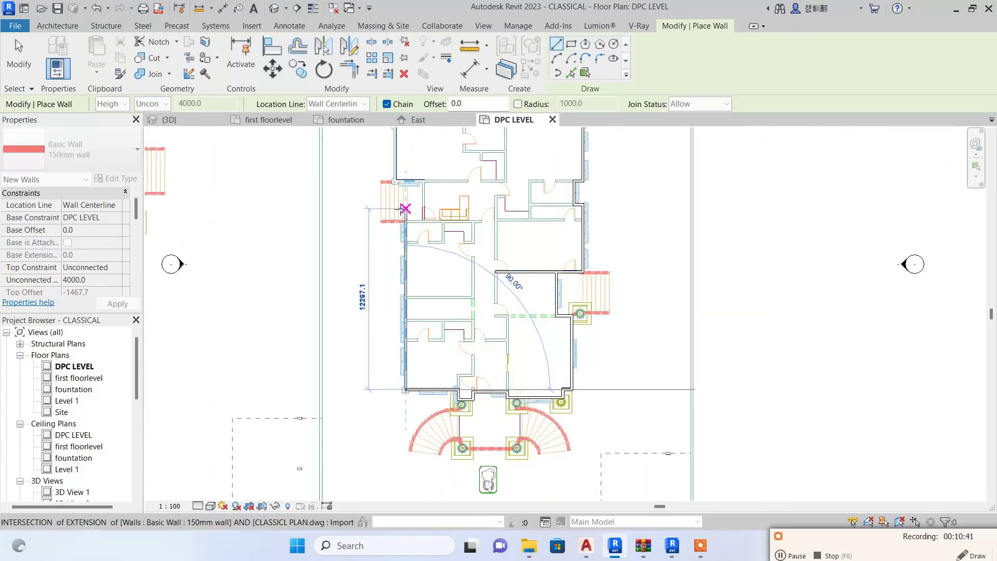
pyautogui.scroll(6, 401, 234)
pyautogui.scroll(-3, 423, 236)
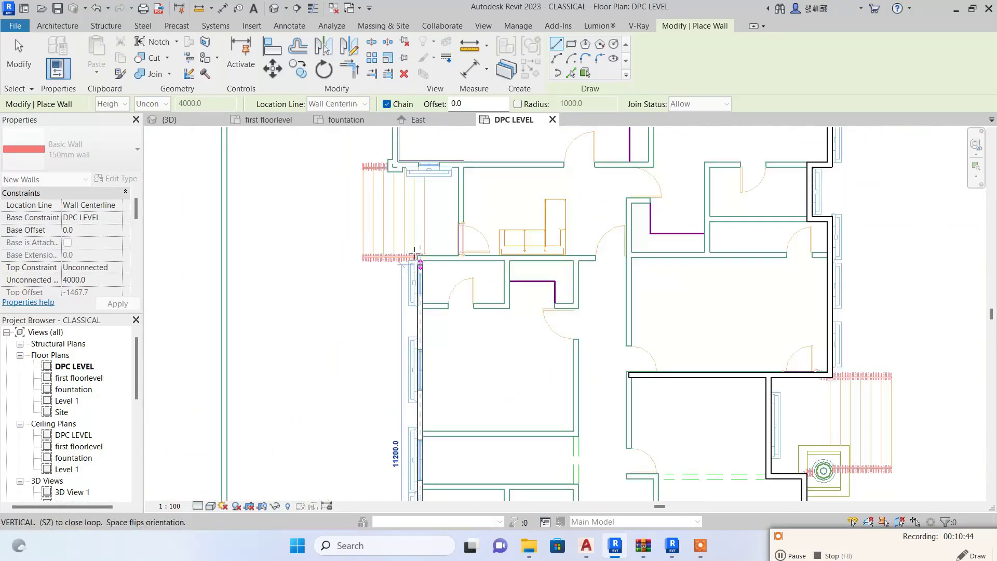
pyautogui.scroll(3, 418, 260)
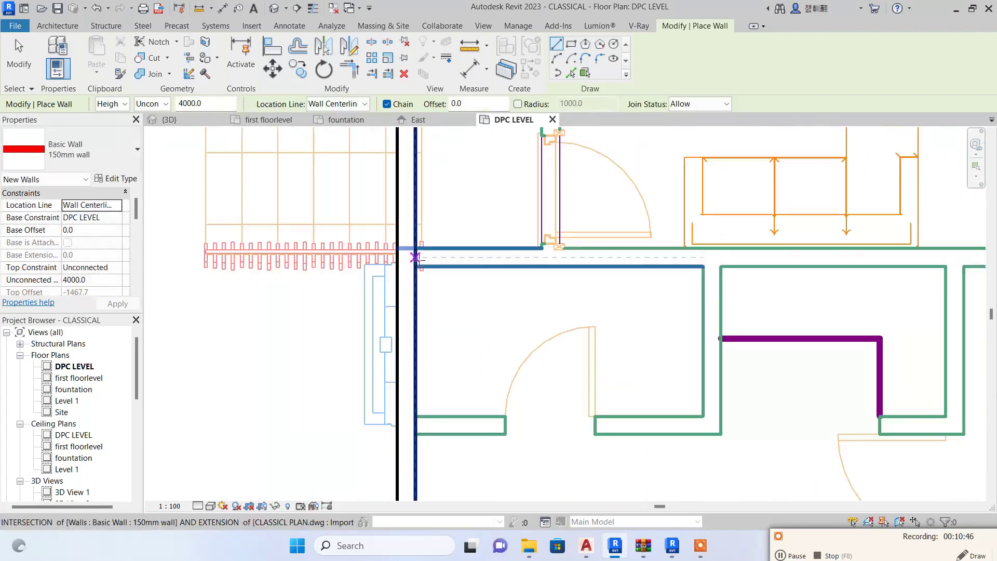
# Trace walls around the side-entrance recess: inward, up beside the door, and back out to the upper-left room's lower corner.
pyautogui.click(487, 259)
pyautogui.moveTo(484, 215); pyautogui.dragTo(567, 309, button='middle')
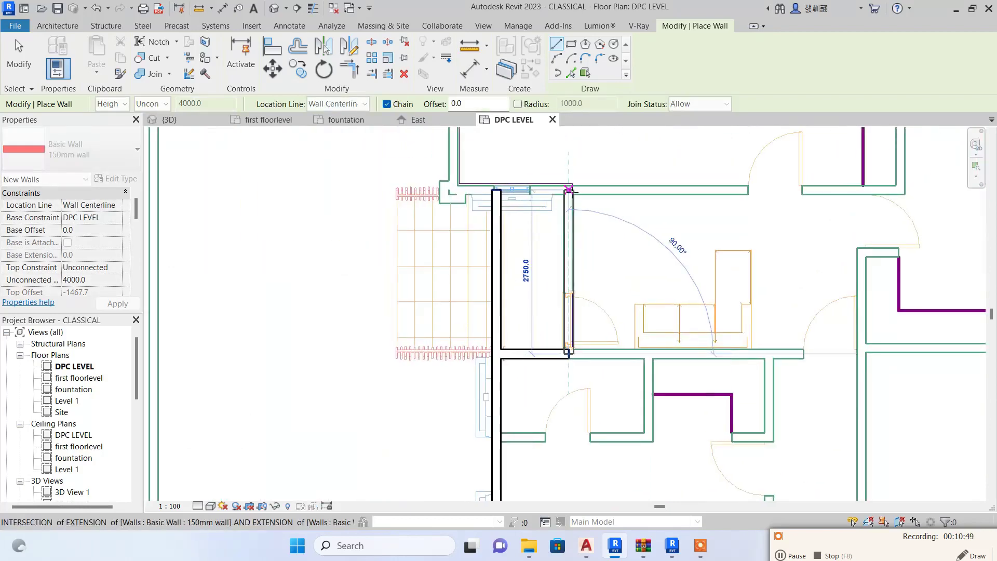
pyautogui.scroll(2, 561, 192)
pyautogui.click(562, 192)
pyautogui.click(418, 190)
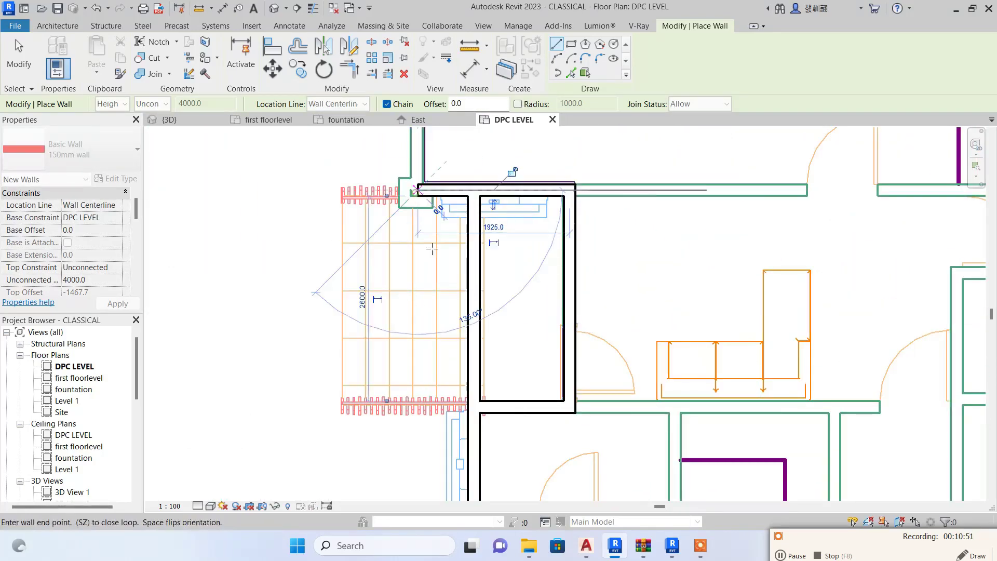
# Draw the upper-left room's left wall up to the back wall's corner to close the exterior outline.
pyautogui.scroll(-5, 452, 280)
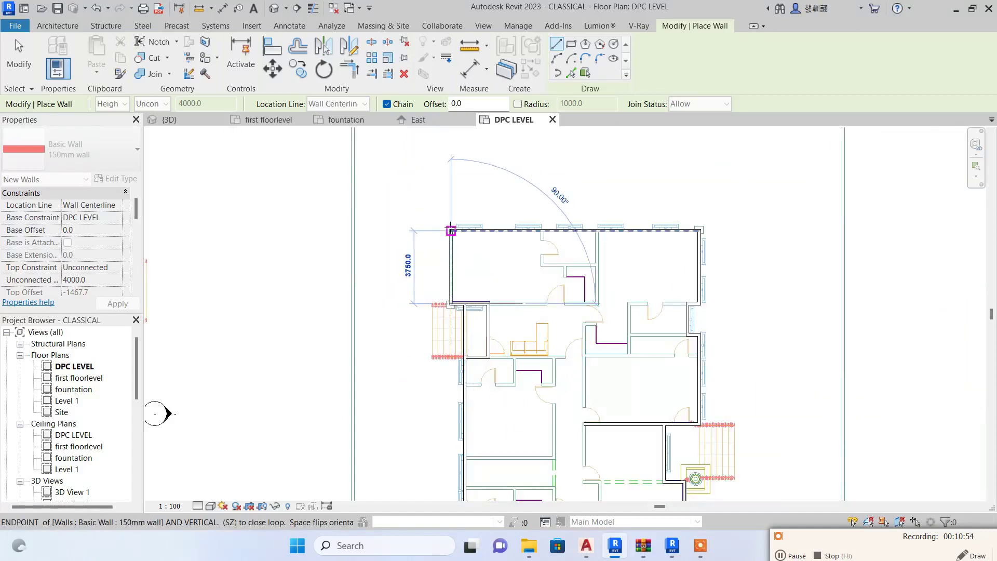
pyautogui.click(451, 231)
pyautogui.scroll(-3, 451, 230)
# Trim/extend the right exterior wall and the short return by the side column into a corner, enclosing the side-steps porch.
pyautogui.scroll(3, 520, 311)
pyautogui.moveTo(615, 467); pyautogui.dragTo(522, 254, button='middle')
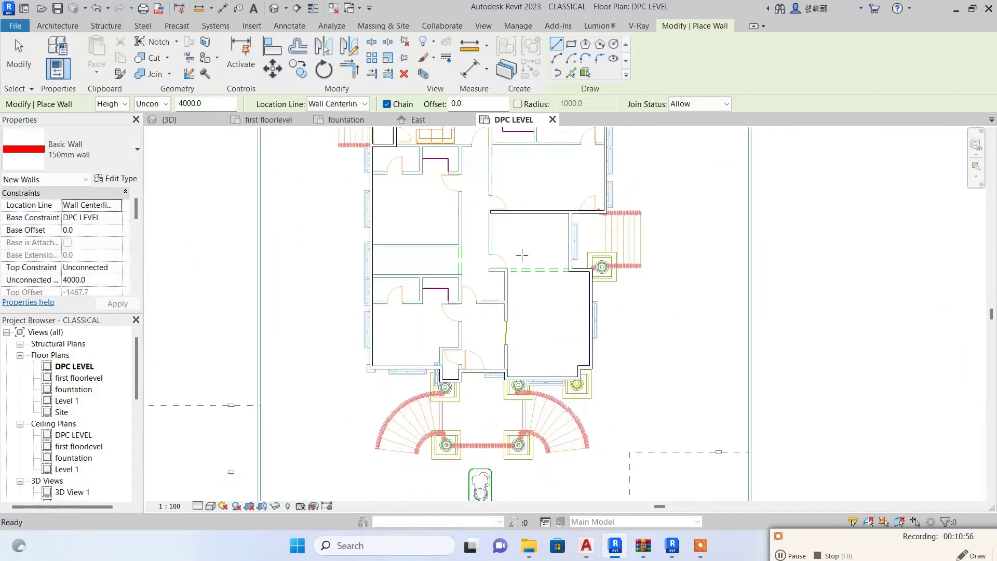
pyautogui.scroll(3, 595, 206)
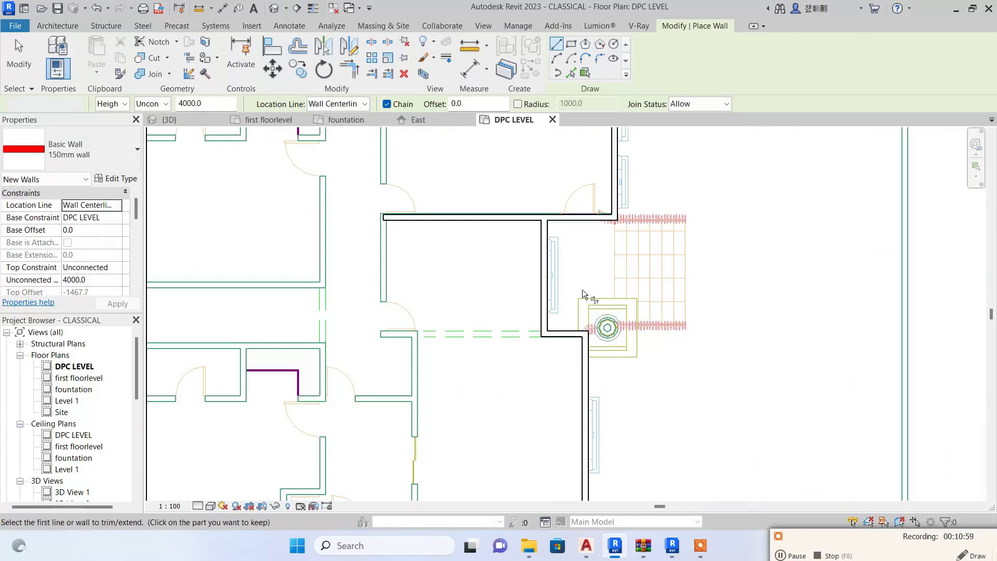
pyautogui.scroll(-3, 621, 208)
pyautogui.press('Escape')
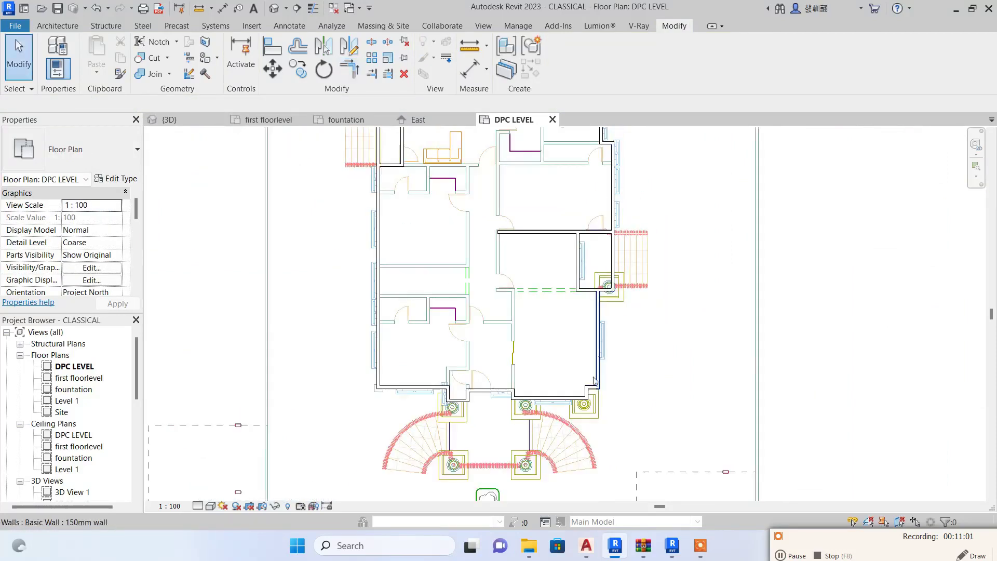
# Draw the front entrance porch's right side wall from the front wall down toward the lower-right porch column.
pyautogui.moveTo(519, 312); pyautogui.dragTo(602, 306, button='middle')
pyautogui.click(493, 372)
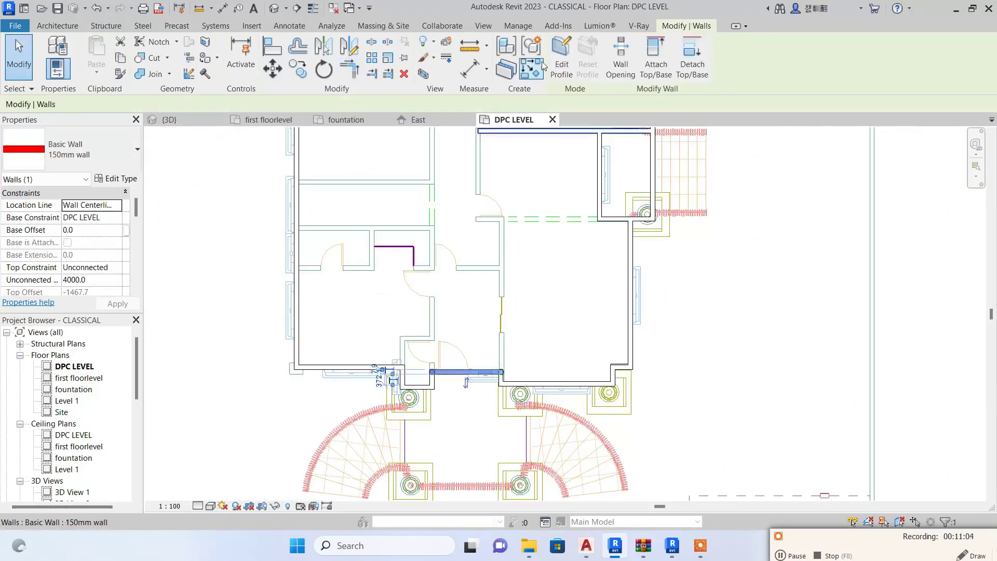
pyautogui.press('w')
pyautogui.press('a')
pyautogui.scroll(2, 408, 434)
pyautogui.moveTo(408, 434); pyautogui.dragTo(408, 470, button='middle')
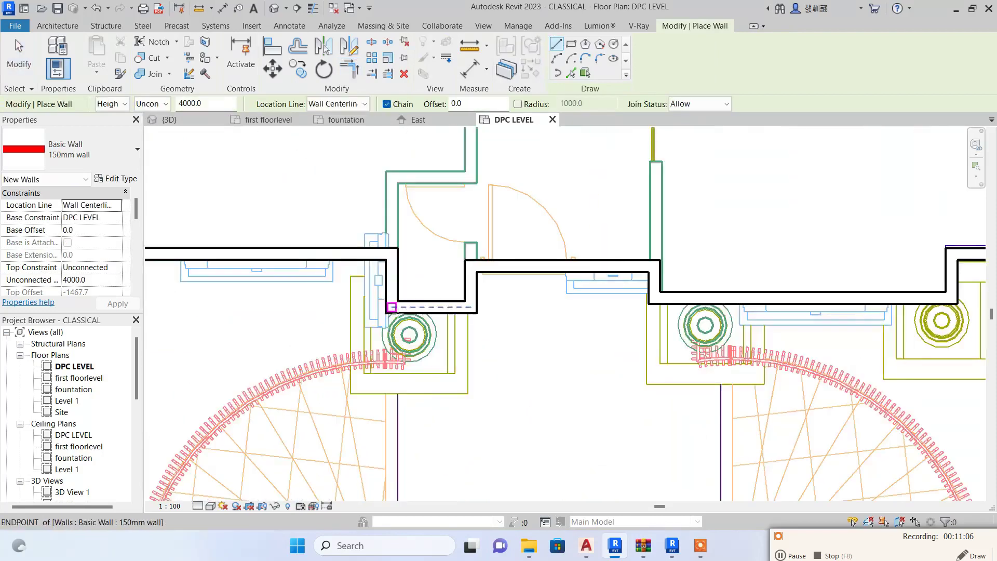
pyautogui.scroll(-1, 544, 165)
pyautogui.scroll(3, 632, 304)
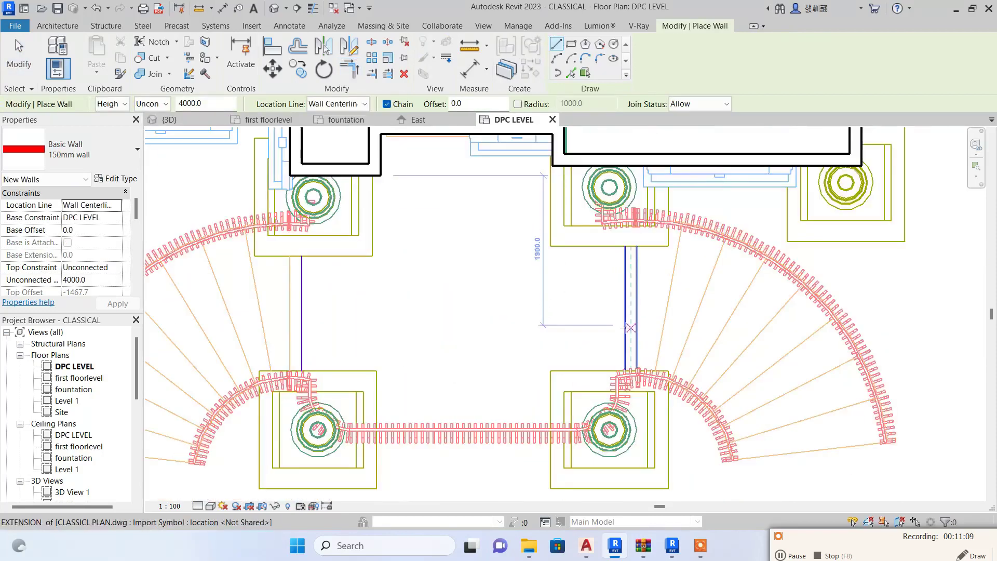
pyautogui.click(632, 339)
pyautogui.press('Escape')
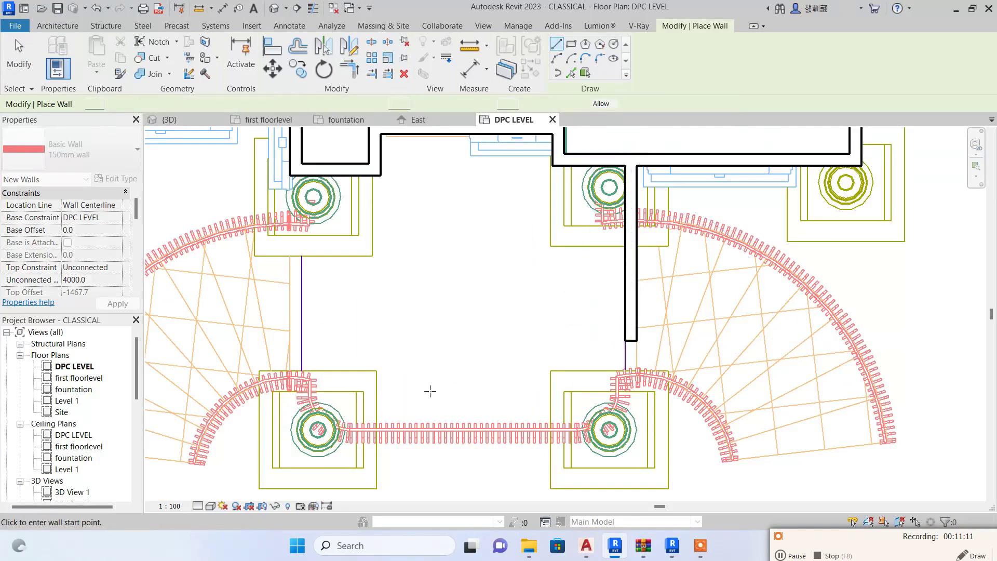
# Draw the entrance porch's front wall along the railing between the two outer columns.
pyautogui.scroll(-2, 296, 292)
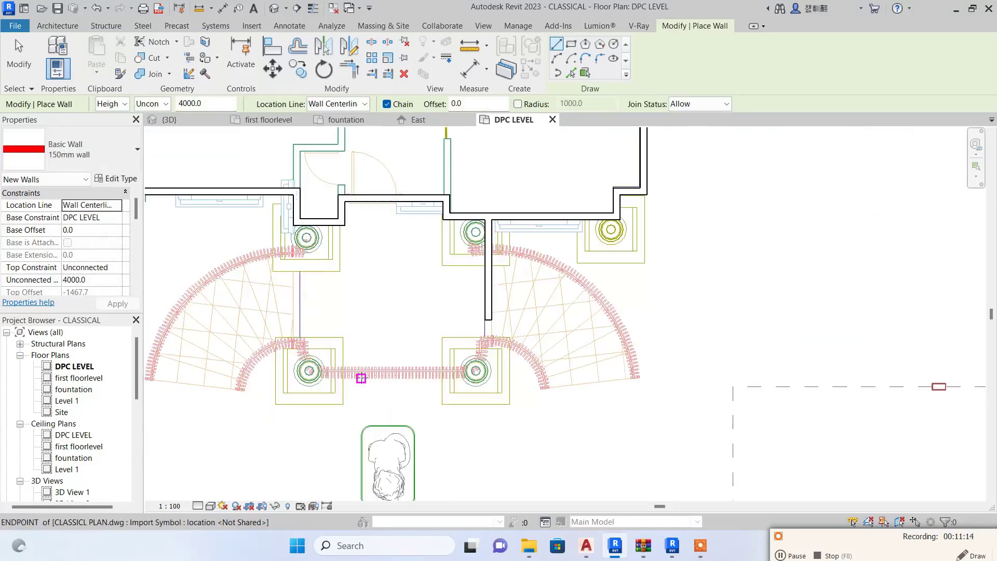
pyautogui.scroll(1, 358, 366)
pyautogui.click(356, 370)
pyautogui.click(499, 369)
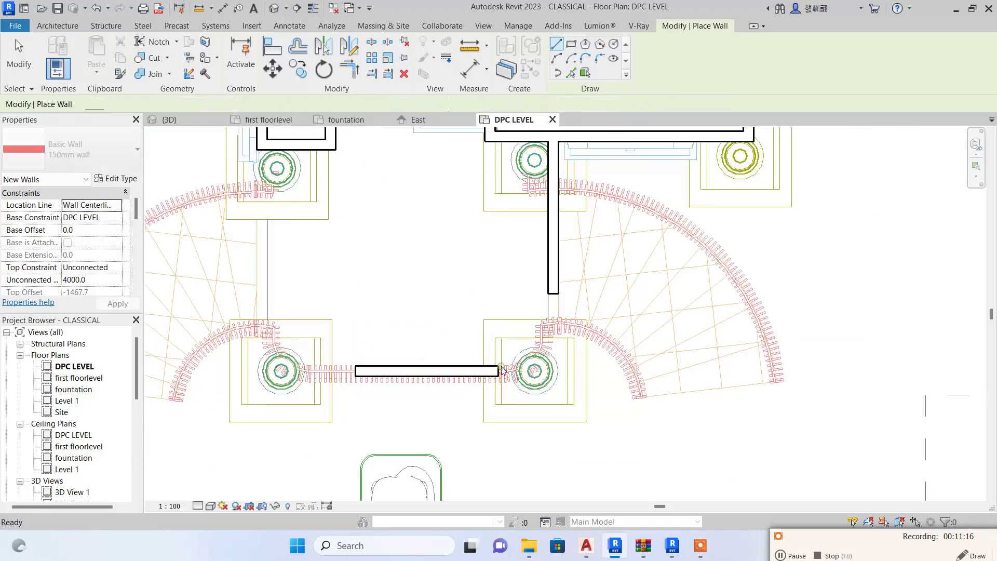
# Trim/extend the porch's front wall into corners with its right side wall and the projecting room's left wall.
pyautogui.press('t')
pyautogui.press('r')
pyautogui.click(464, 376)
pyautogui.click(553, 283)
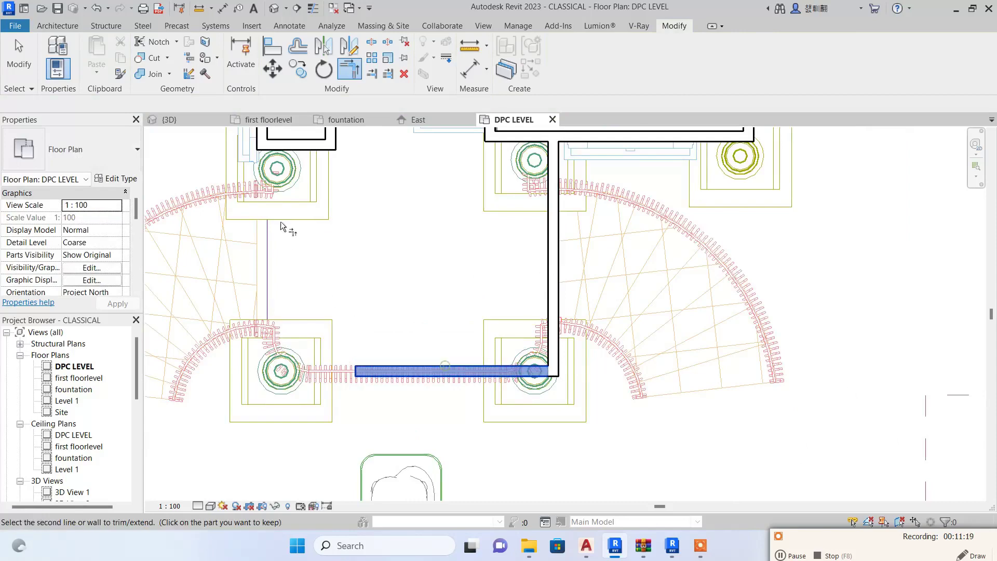
pyautogui.press('Escape')
pyautogui.press('Escape')
pyautogui.scroll(-2, 345, 291)
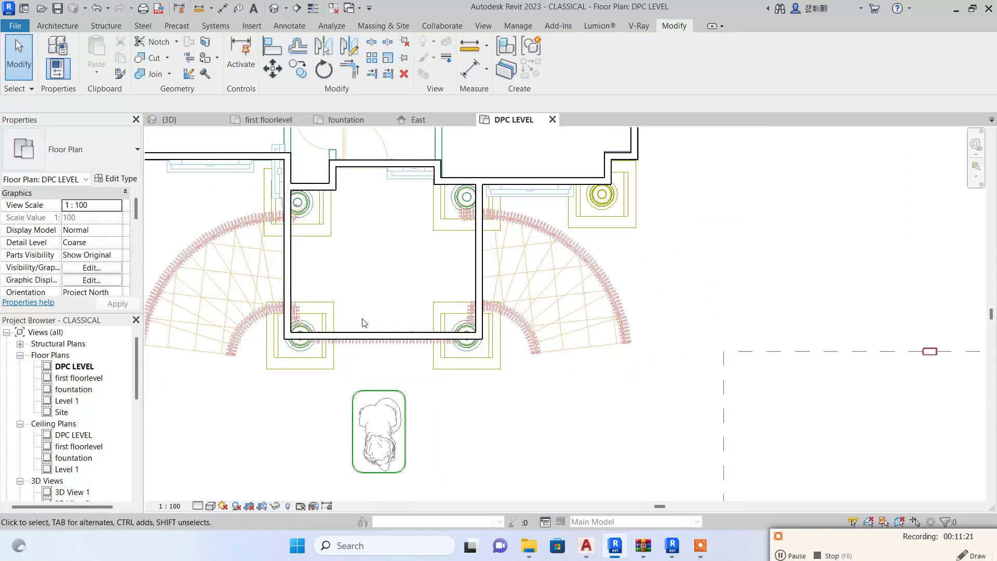
# Nudge the entrance porch's front wall slightly outward, away from the house.
pyautogui.scroll(-1, 364, 323)
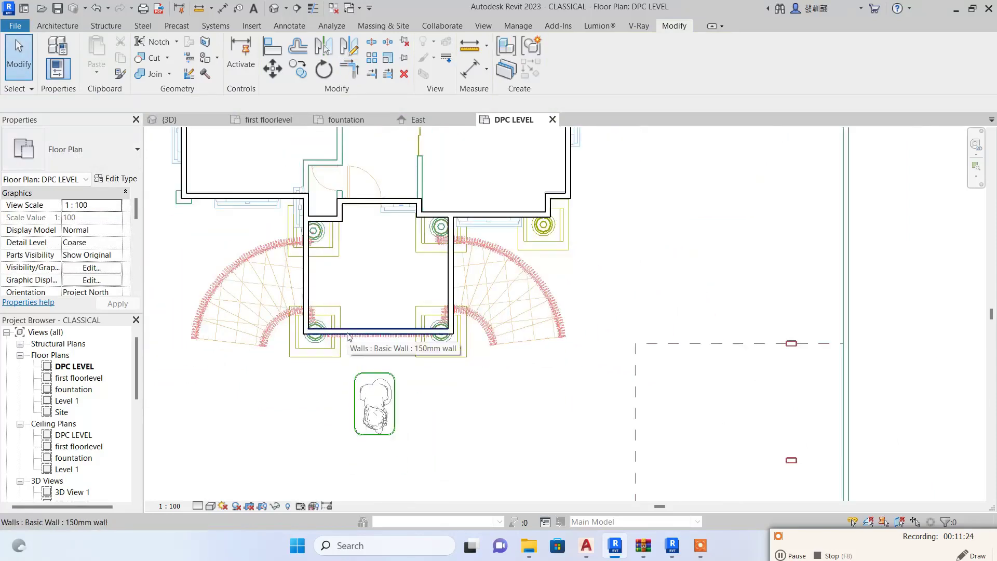
pyautogui.click(327, 339)
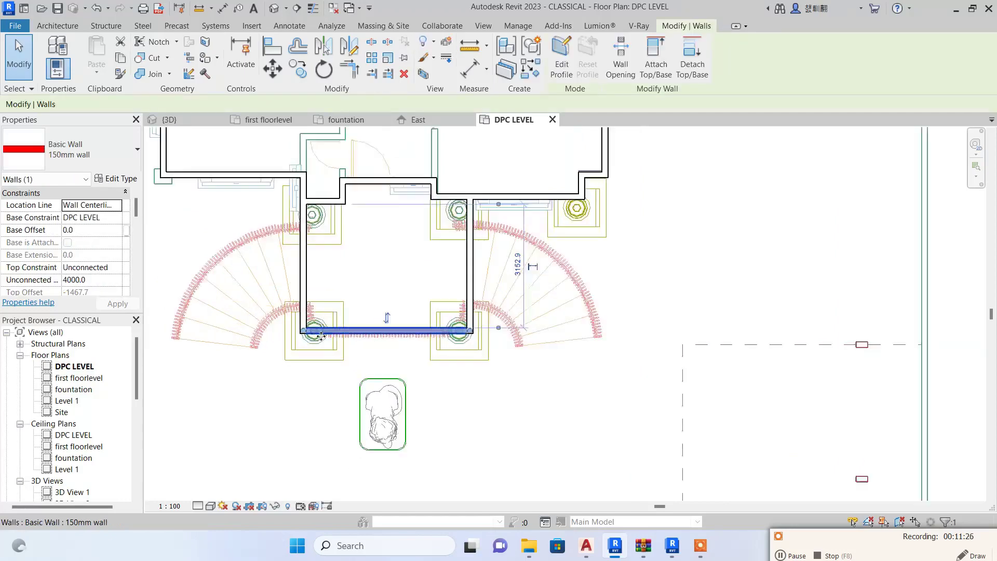
pyautogui.scroll(2, 323, 338)
pyautogui.press('Down')
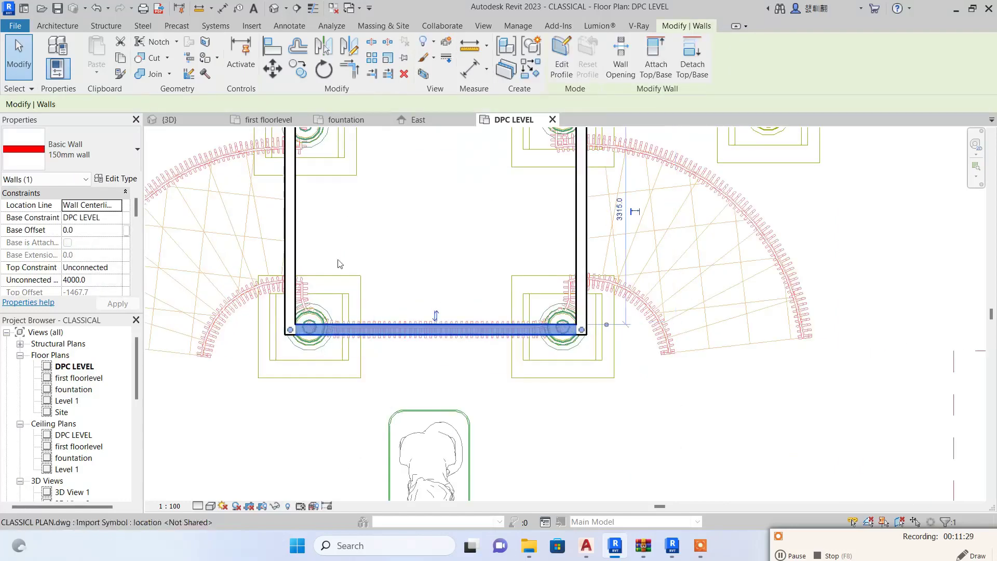
# Inspect the traced walls in the 3D view from an angle and straight from the front.
pyautogui.click(166, 120)
pyautogui.scroll(3, 438, 317)
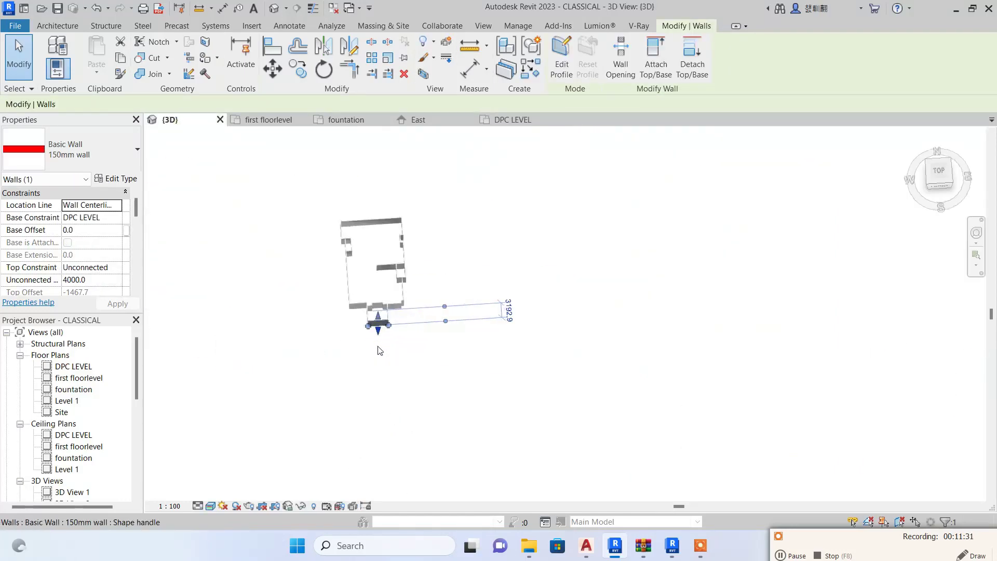
pyautogui.keyDown('shift'); pyautogui.moveTo(437, 317); pyautogui.dragTo(445, 286, button='middle'); pyautogui.keyUp('shift')
pyautogui.scroll(3, 353, 327)
pyautogui.click(347, 332)
pyautogui.keyDown('shift'); pyautogui.moveTo(347, 332); pyautogui.dragTo(292, 197, button='middle'); pyautogui.keyUp('shift')
pyautogui.click(387, 301)
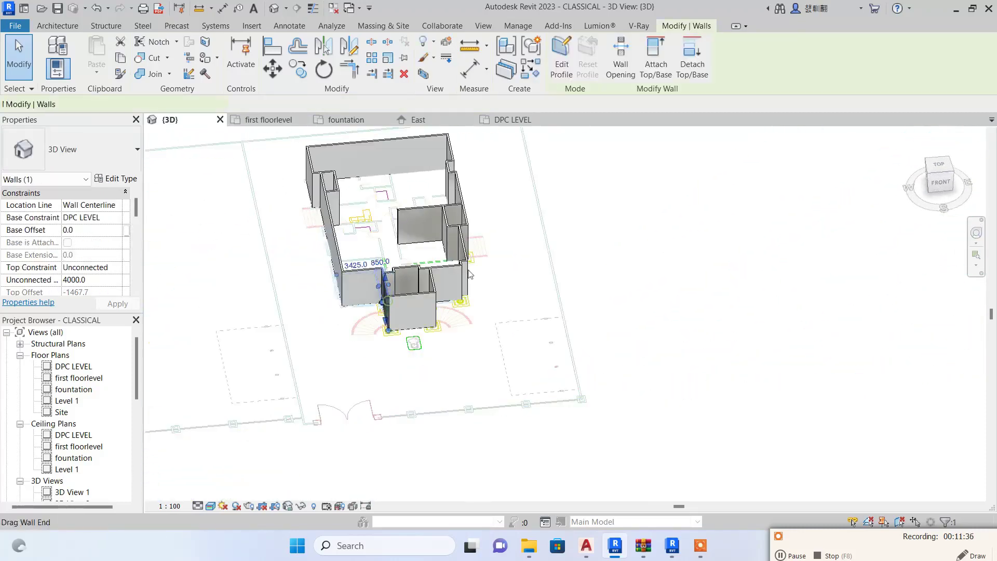
pyautogui.click(943, 185)
pyautogui.press('Escape')
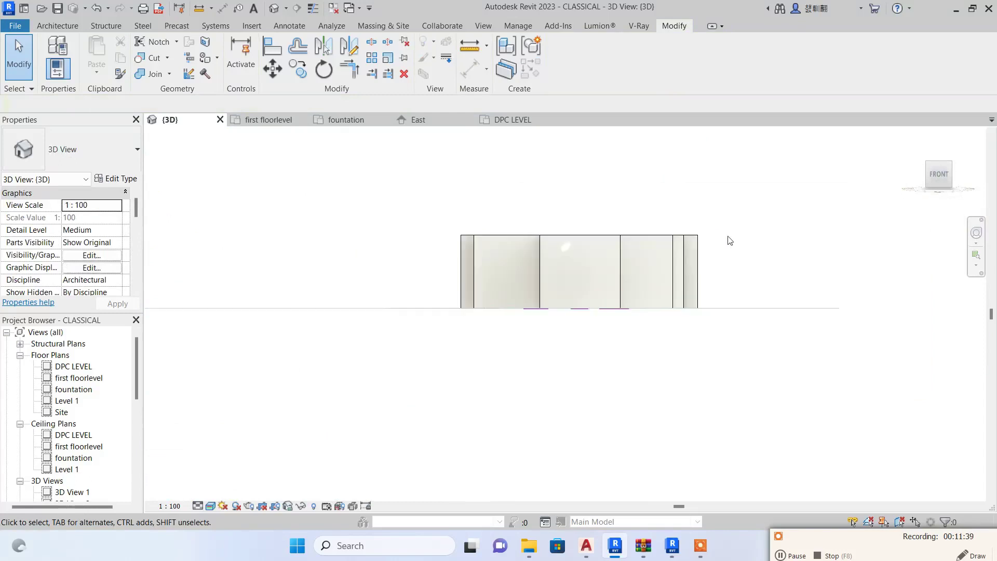
# Select all walls and open the East elevation to compare their base and top with the levels.
pyautogui.moveTo(720, 248); pyautogui.dragTo(432, 224)
pyautogui.scroll(-5, 463, 266)
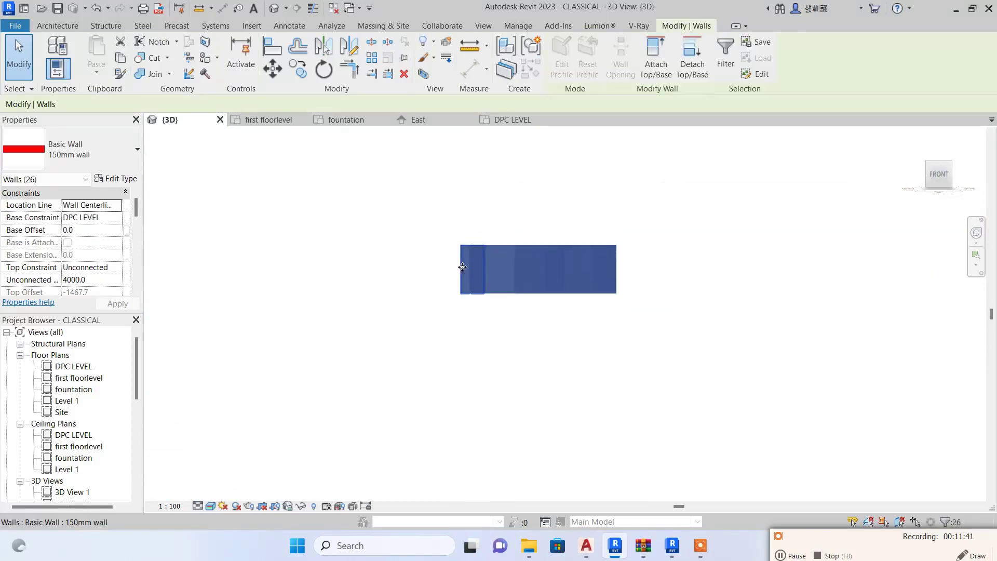
pyautogui.keyDown('shift'); pyautogui.moveTo(597, 279); pyautogui.dragTo(583, 296, button='middle'); pyautogui.keyUp('shift')
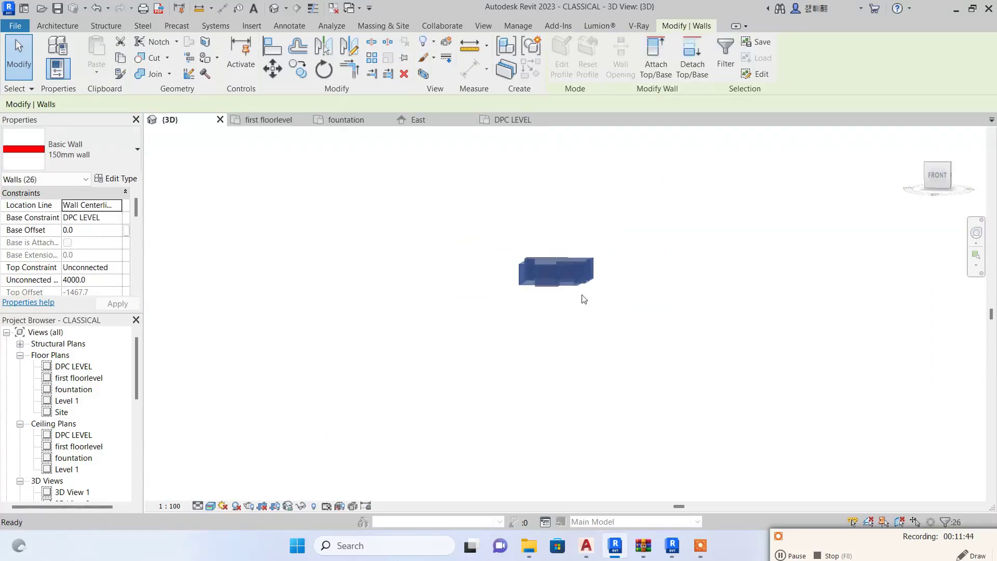
pyautogui.scroll(-5, 67, 483)
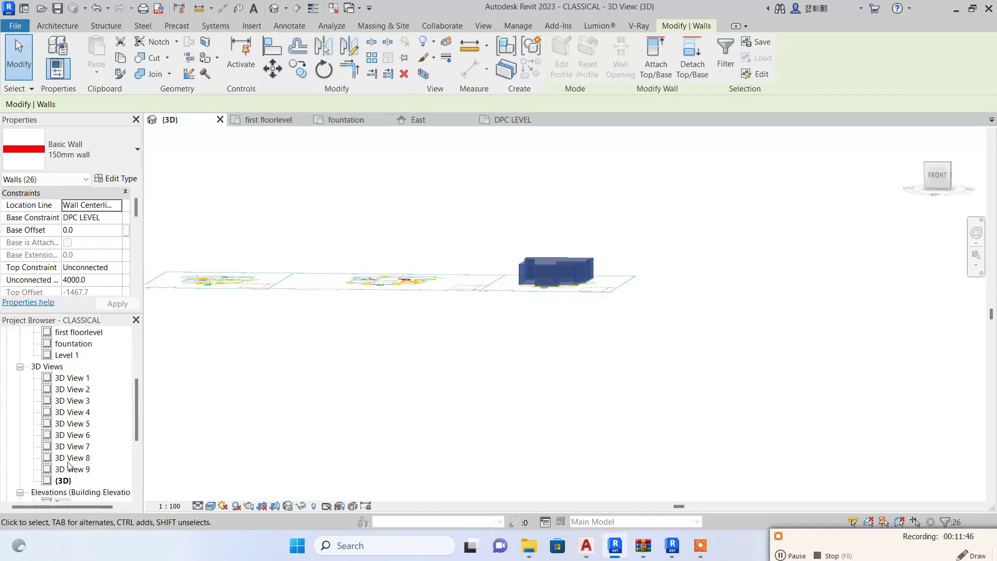
pyautogui.doubleClick(63, 447)
pyautogui.scroll(-3, 745, 345)
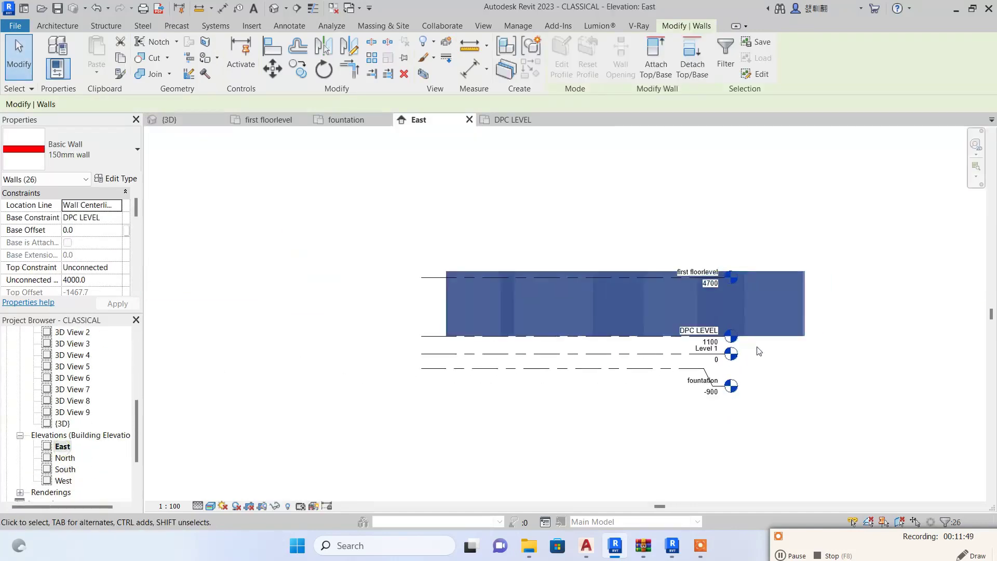
pyautogui.scroll(3, 759, 326)
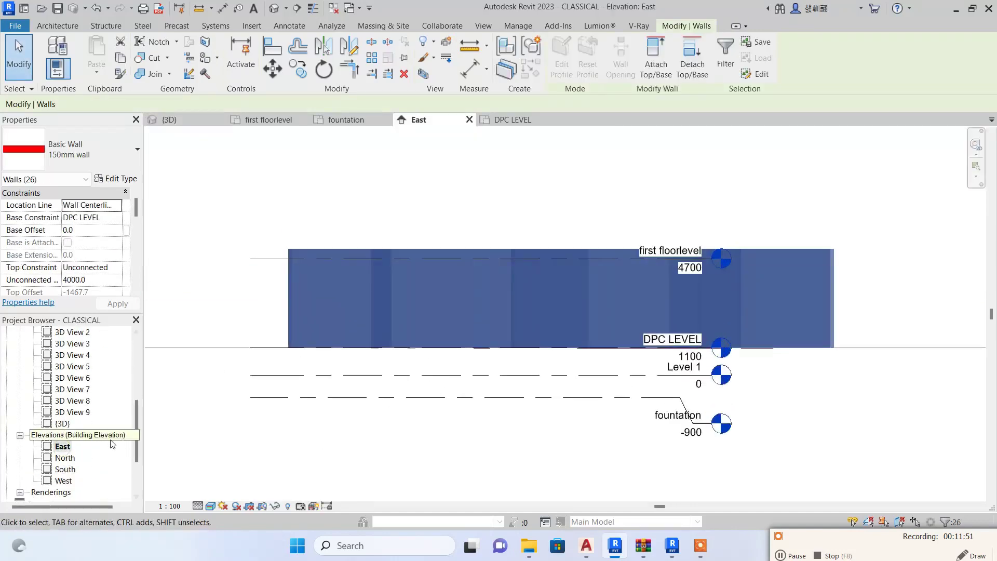
pyautogui.click(363, 390)
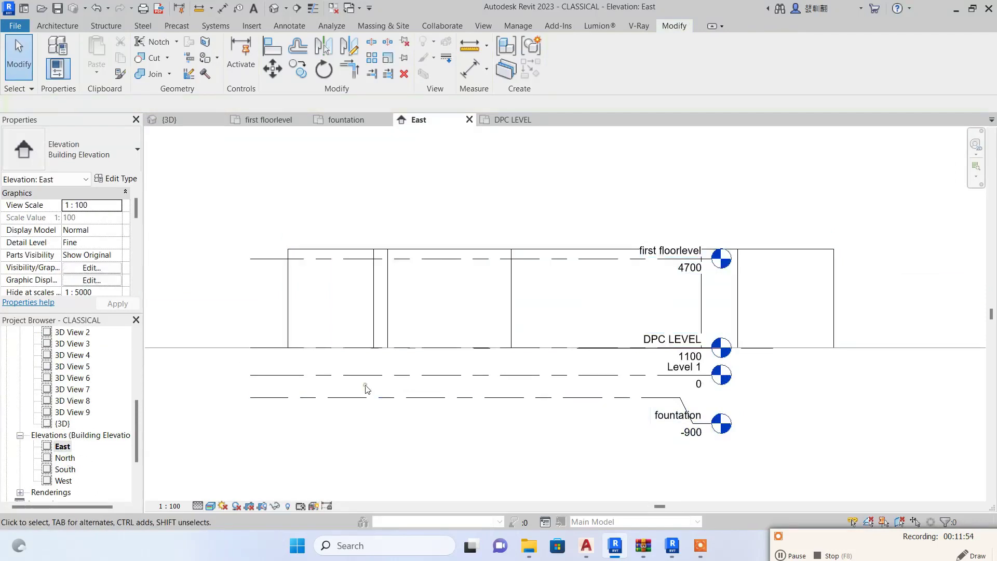
# Extend the level lines in the East elevation so their heads sit beyond the building's right end.
pyautogui.click(597, 374)
pyautogui.moveTo(712, 375); pyautogui.dragTo(884, 375)
pyautogui.click(173, 173)
# Select all walls in the East elevation and set their base constraint to fountation.
pyautogui.moveTo(231, 199); pyautogui.dragTo(831, 361)
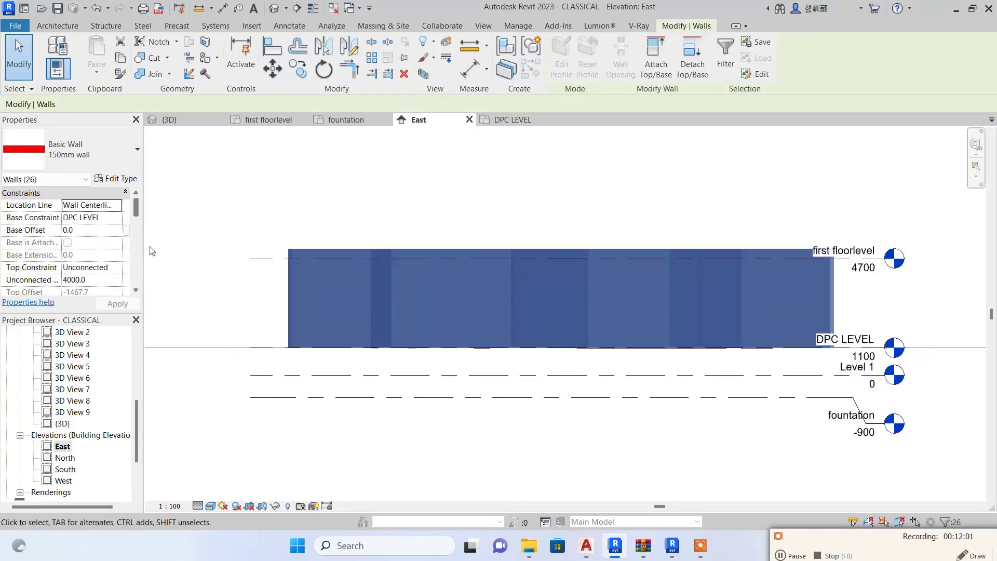
pyautogui.click(150, 251)
pyautogui.moveTo(883, 308); pyautogui.dragTo(252, 317)
pyautogui.click(118, 218)
pyautogui.click(91, 231)
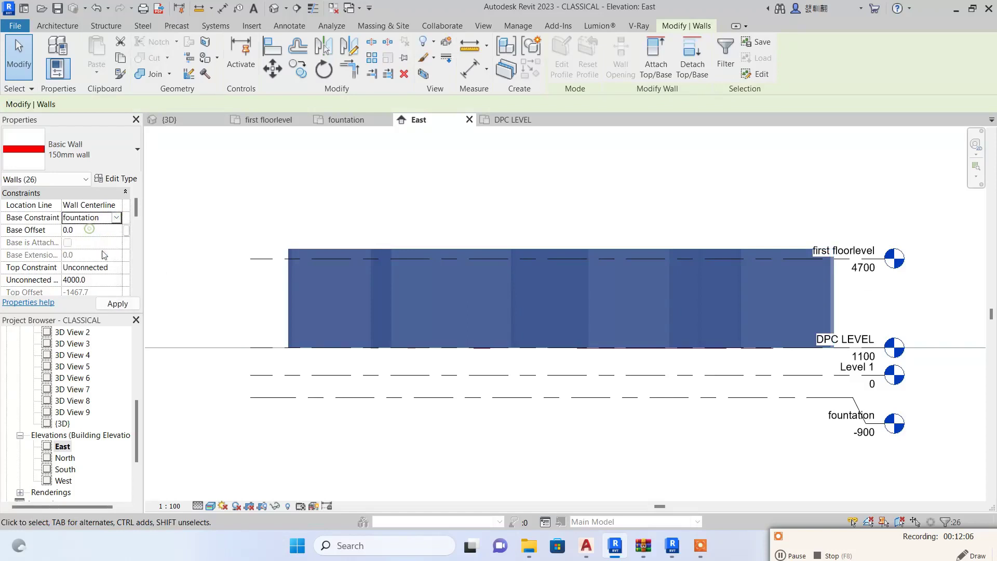
# Set the selected walls' top constraint to Up to level: first floorlevel and their top offset to 0.
pyautogui.click(117, 268)
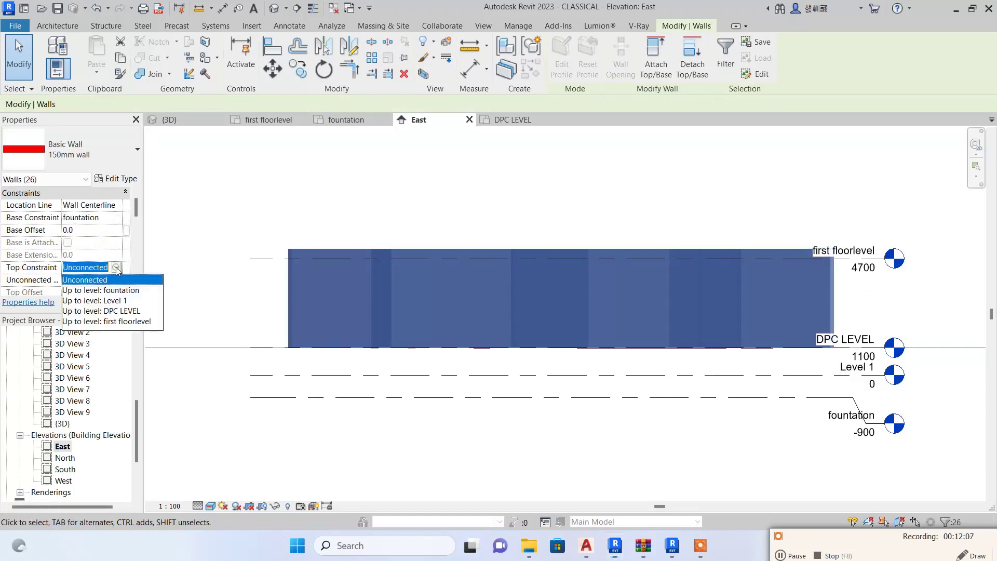
pyautogui.click(108, 321)
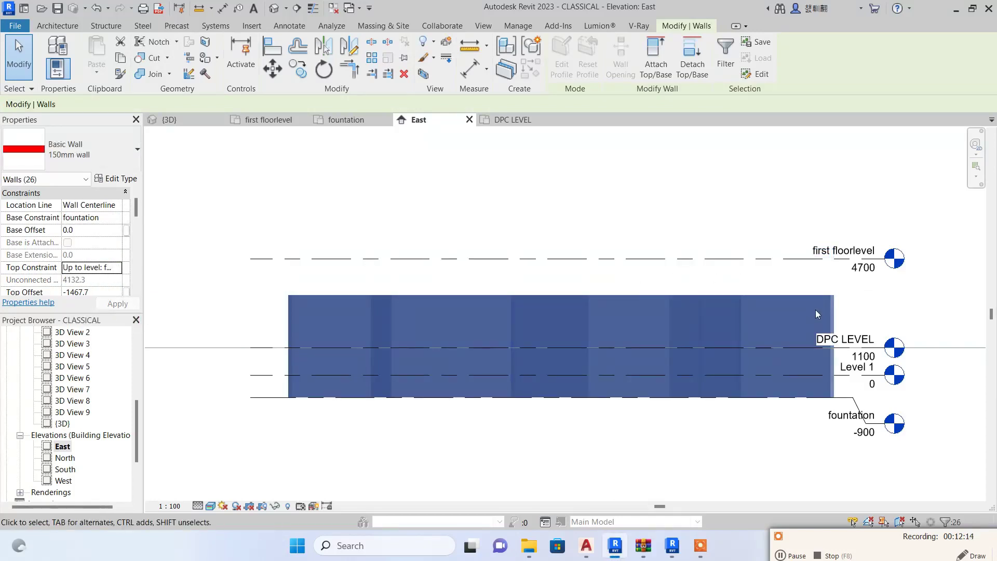
pyautogui.click(101, 295)
pyautogui.write('0')
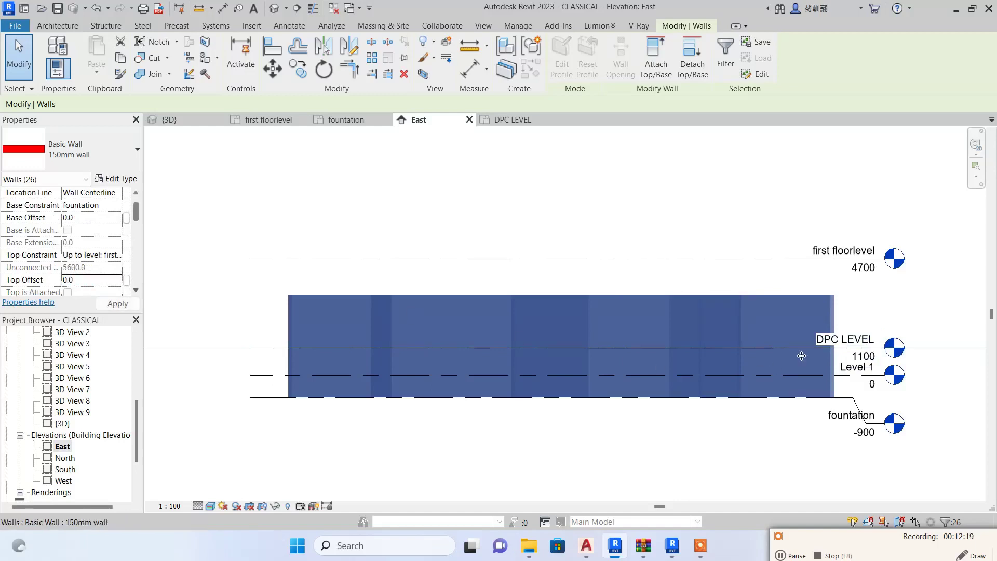
# Rename the first floorlevel level to ROOF LEEVEL, renaming its corresponding views as well.
pyautogui.click(855, 251)
pyautogui.click(855, 251)
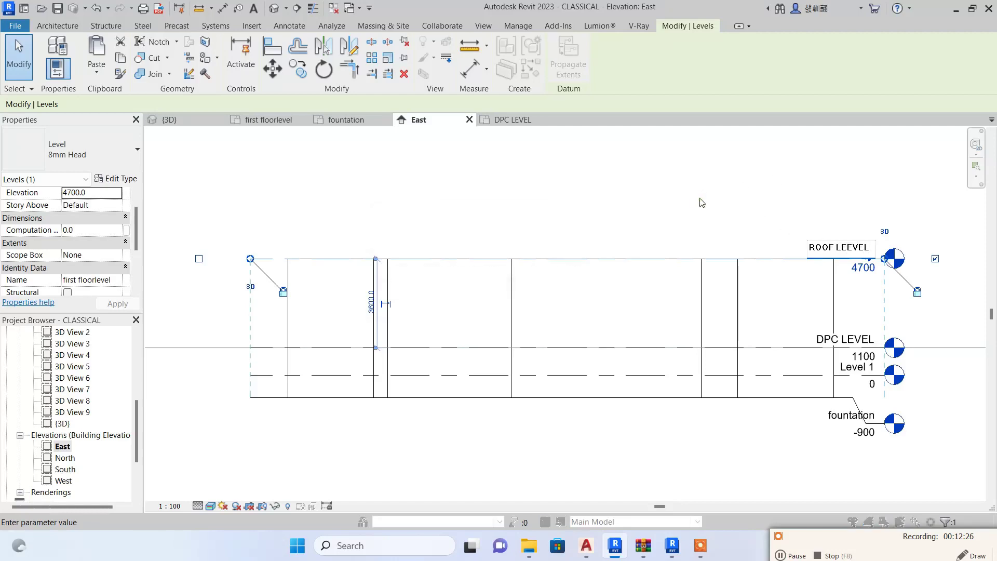
pyautogui.press('Return')
pyautogui.click(547, 273)
# Stretch the level lines slightly further to the right of the building in the East elevation.
pyautogui.scroll(-1, 543, 272)
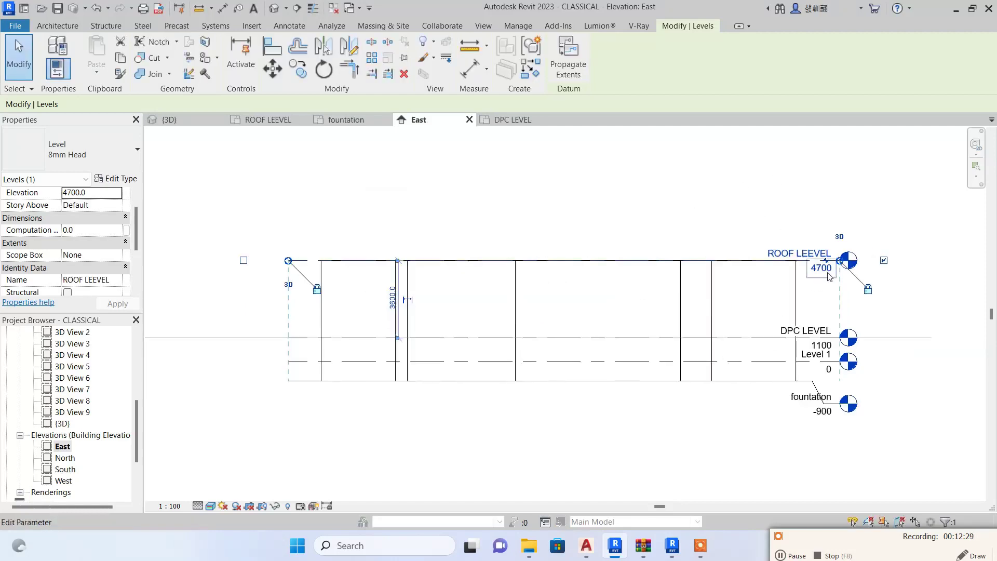
pyautogui.moveTo(855, 260); pyautogui.dragTo(877, 259)
pyautogui.click(547, 353)
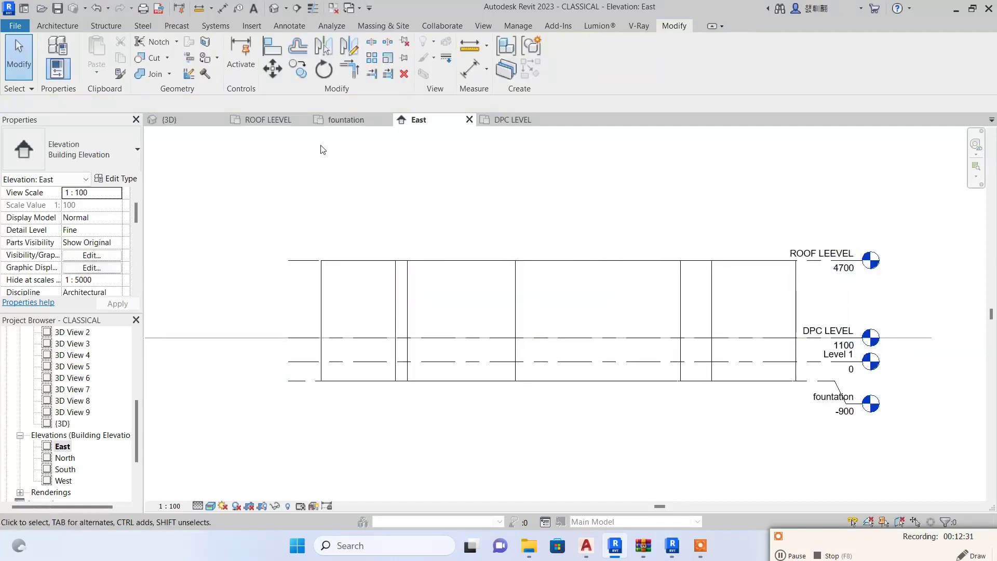
# Review the full-height walls in the 3D view from several angles and return to the DPC LEVEL floor plan.
pyautogui.click(185, 120)
pyautogui.keyDown('shift'); pyautogui.moveTo(675, 389); pyautogui.dragTo(785, 474, button='middle'); pyautogui.keyUp('shift')
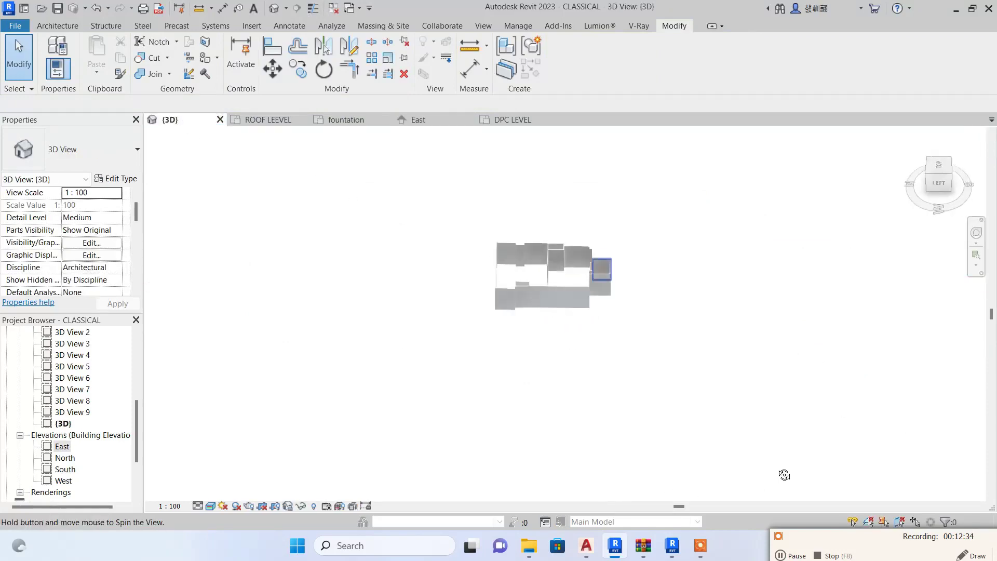
pyautogui.scroll(3, 618, 268)
pyautogui.keyDown('shift'); pyautogui.moveTo(616, 267); pyautogui.dragTo(381, 367, button='middle'); pyautogui.keyUp('shift')
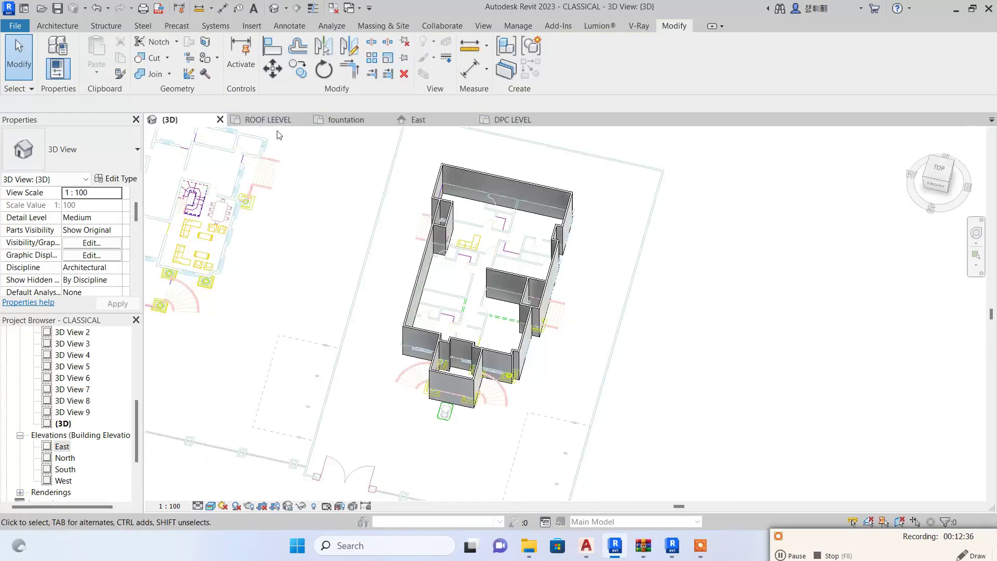
pyautogui.click(513, 120)
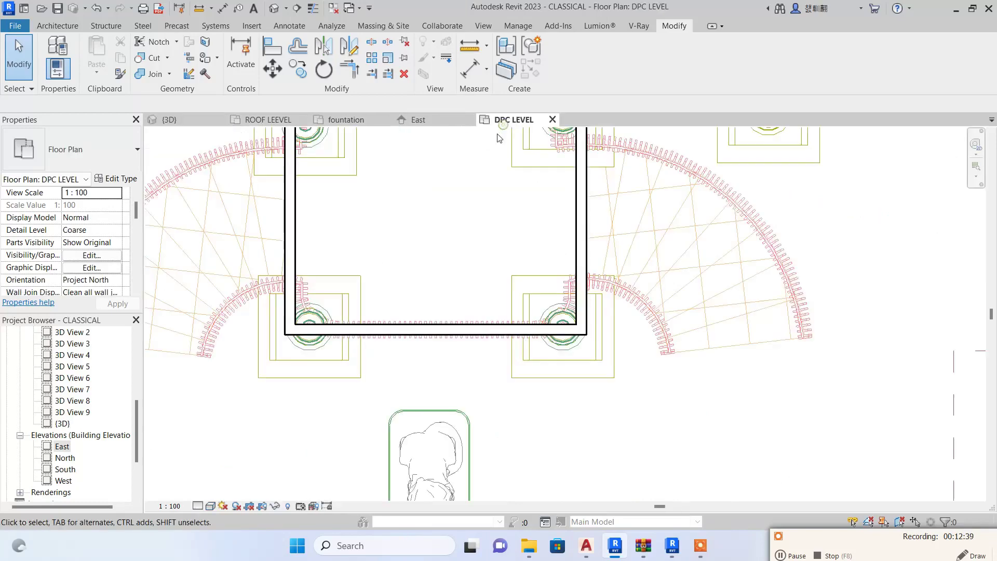
# Examine the DPC LEVEL floor plan from the rear rooms to the front porch, and check the walls in the 3D view.
pyautogui.scroll(-3, 459, 490)
pyautogui.scroll(5, 362, 294)
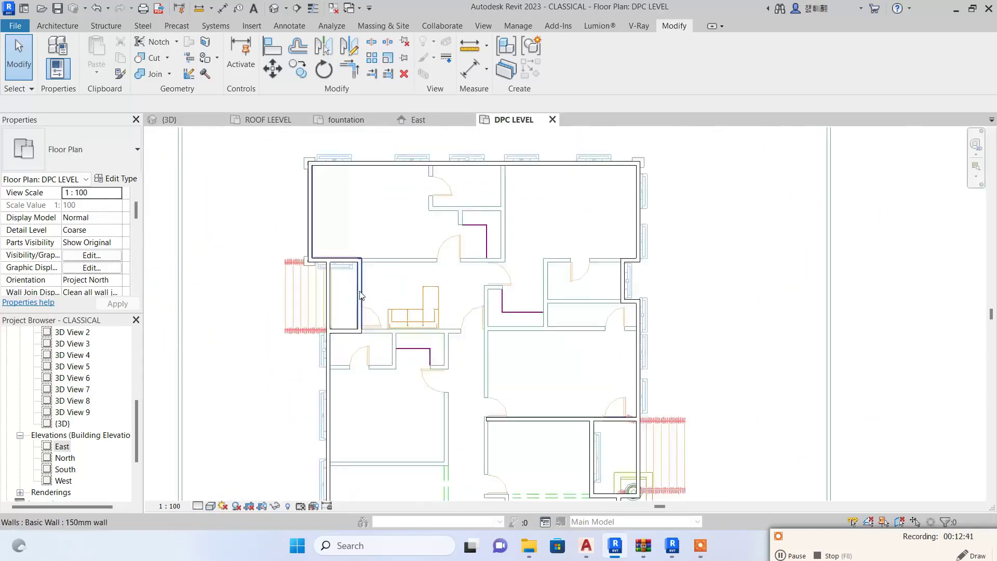
pyautogui.moveTo(362, 293); pyautogui.dragTo(291, 310, button='middle')
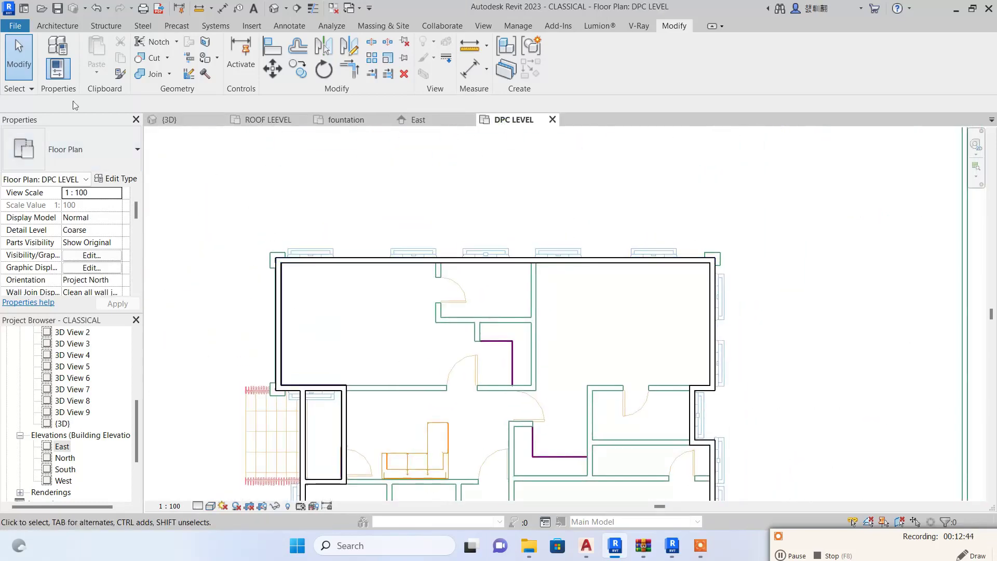
pyautogui.click(57, 25)
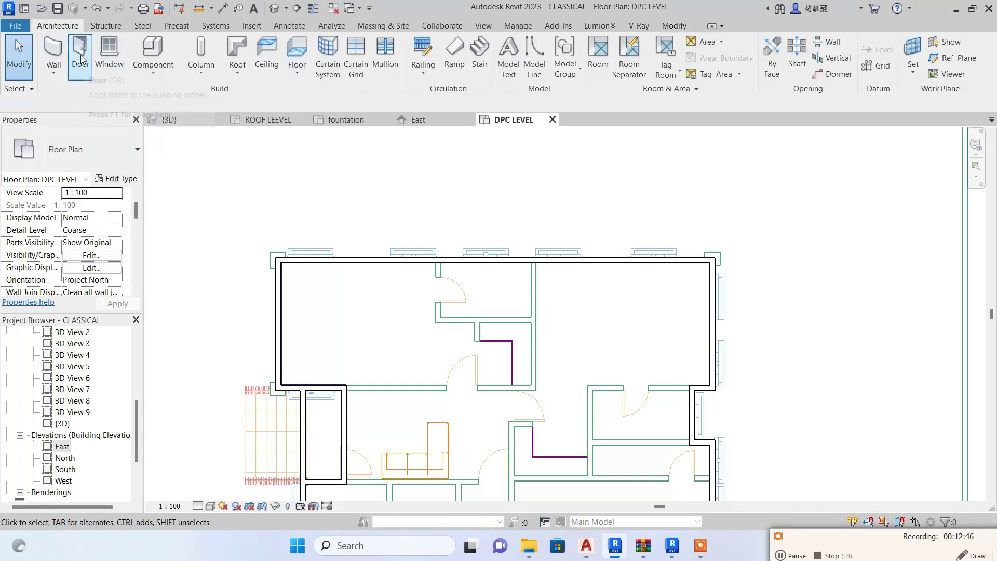
pyautogui.scroll(-3, 383, 189)
pyautogui.scroll(4, 400, 412)
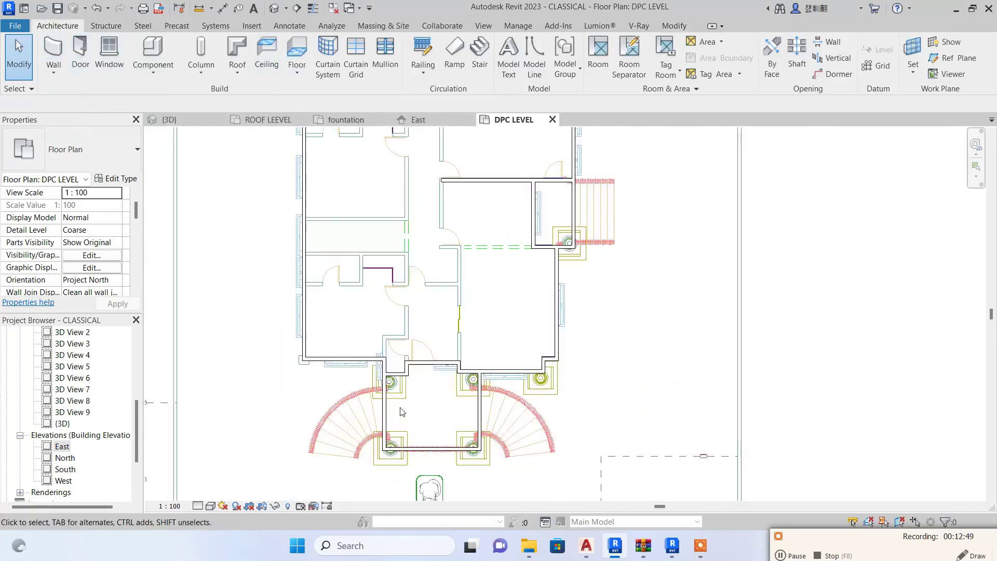
pyautogui.scroll(-2, 497, 283)
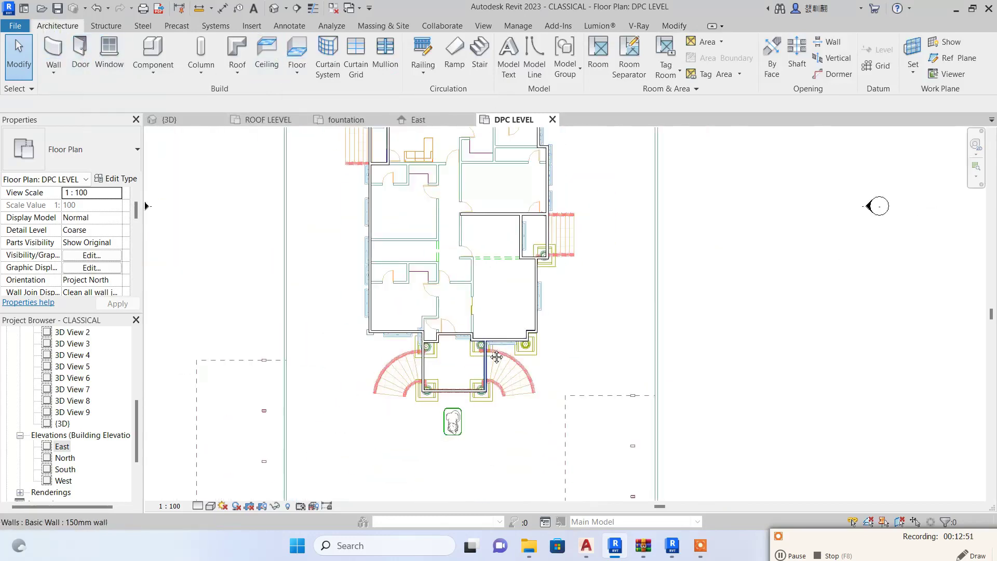
pyautogui.moveTo(497, 283); pyautogui.dragTo(486, 334, button='middle')
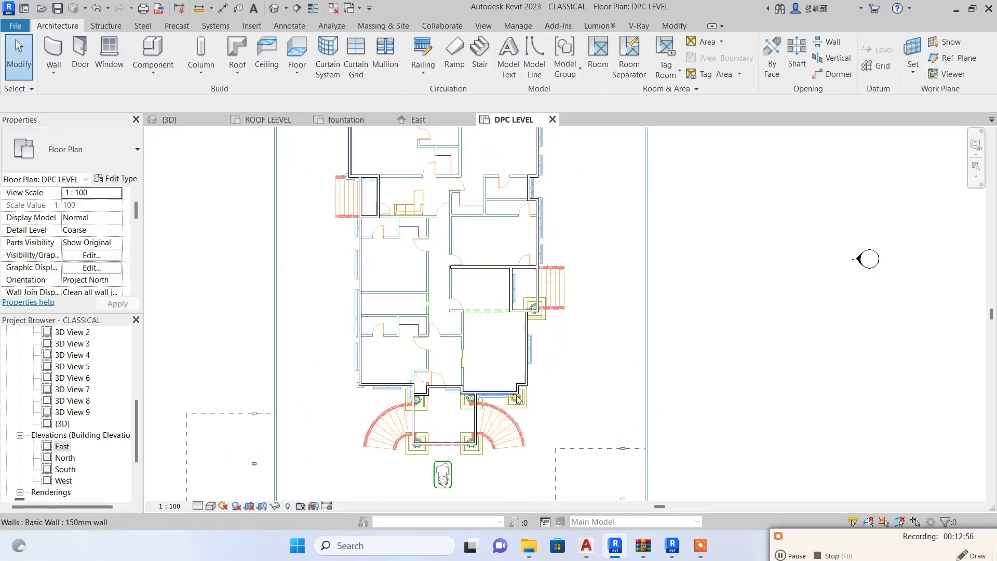
pyautogui.scroll(1, 518, 397)
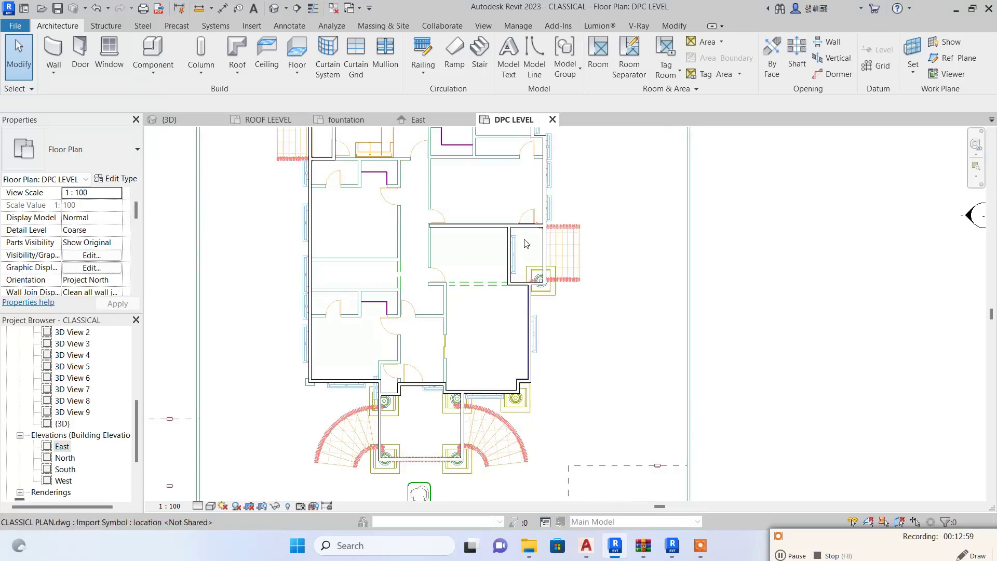
pyautogui.moveTo(524, 238); pyautogui.dragTo(536, 330, button='middle')
pyautogui.click(172, 120)
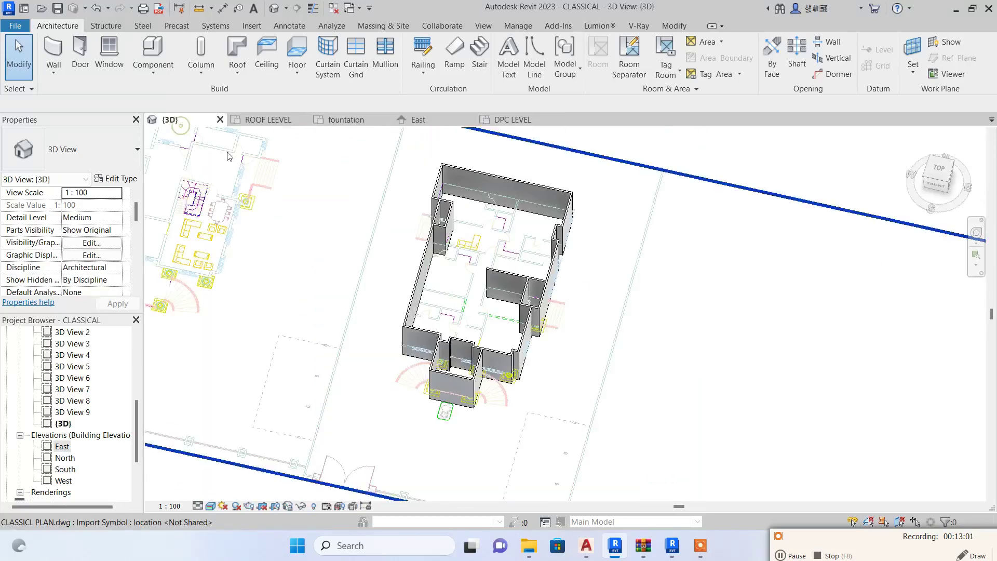
pyautogui.keyDown('shift'); pyautogui.moveTo(460, 364); pyautogui.dragTo(514, 312, button='middle'); pyautogui.keyUp('shift')
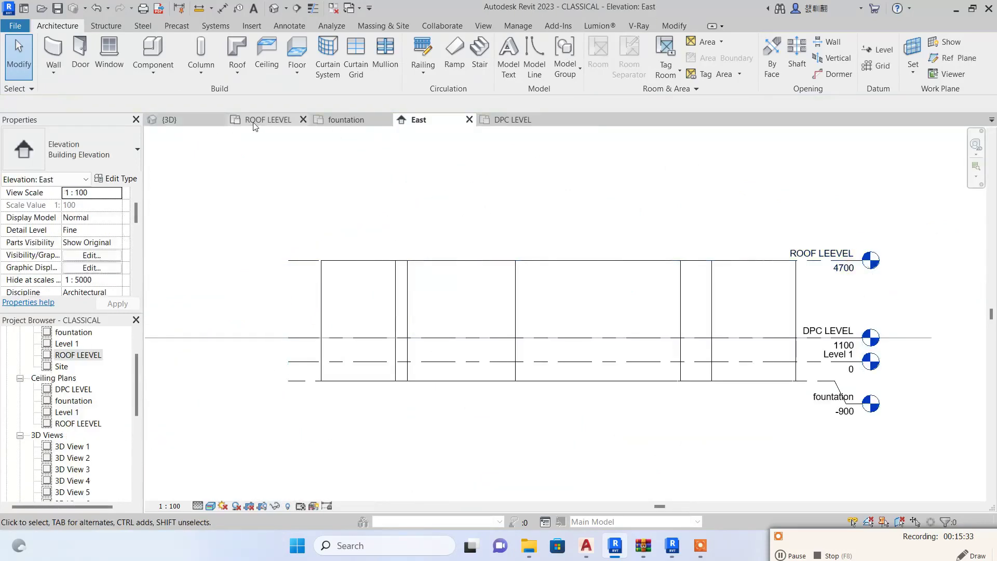
# Set the underlay base level of the ROOF LEEVEL floor plan to DPC LEVEL.
pyautogui.click(254, 122)
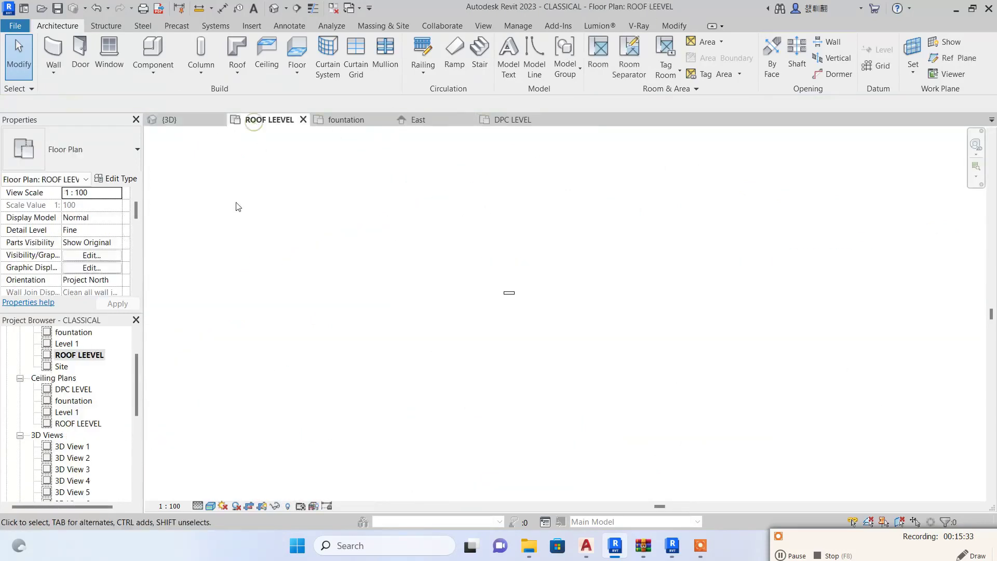
pyautogui.scroll(-8, 76, 234)
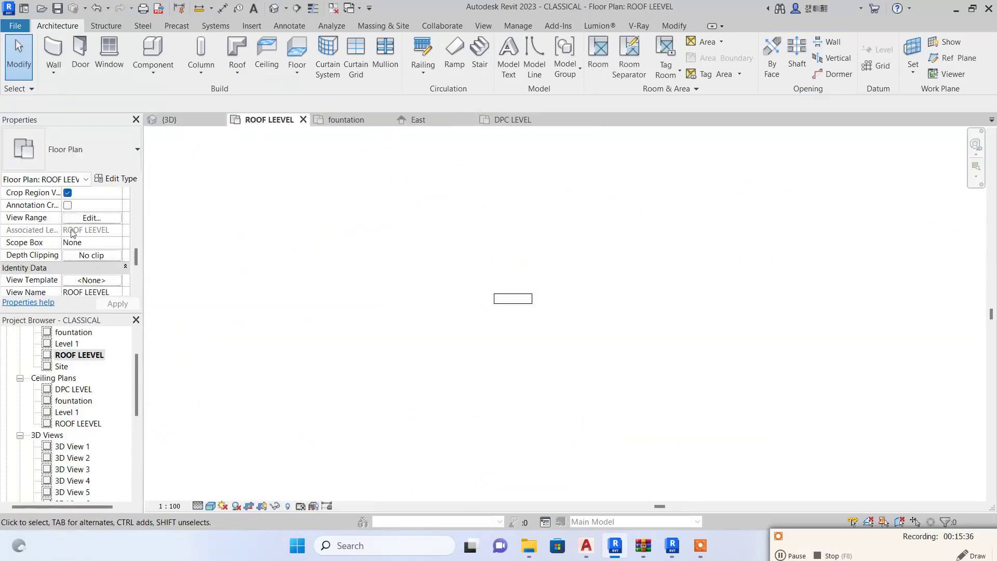
pyautogui.scroll(-5, 106, 258)
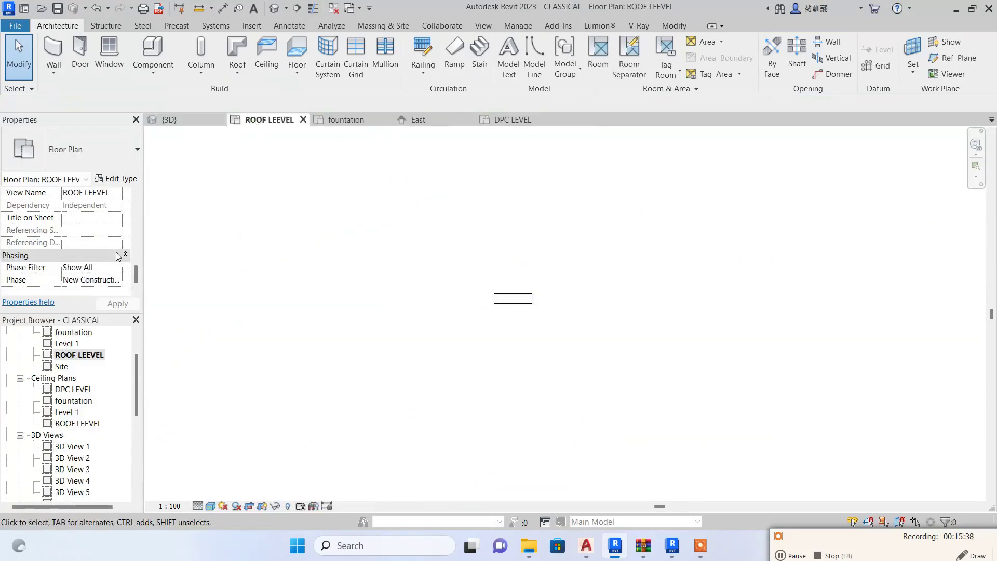
pyautogui.scroll(1, 118, 257)
pyautogui.scroll(6, 114, 244)
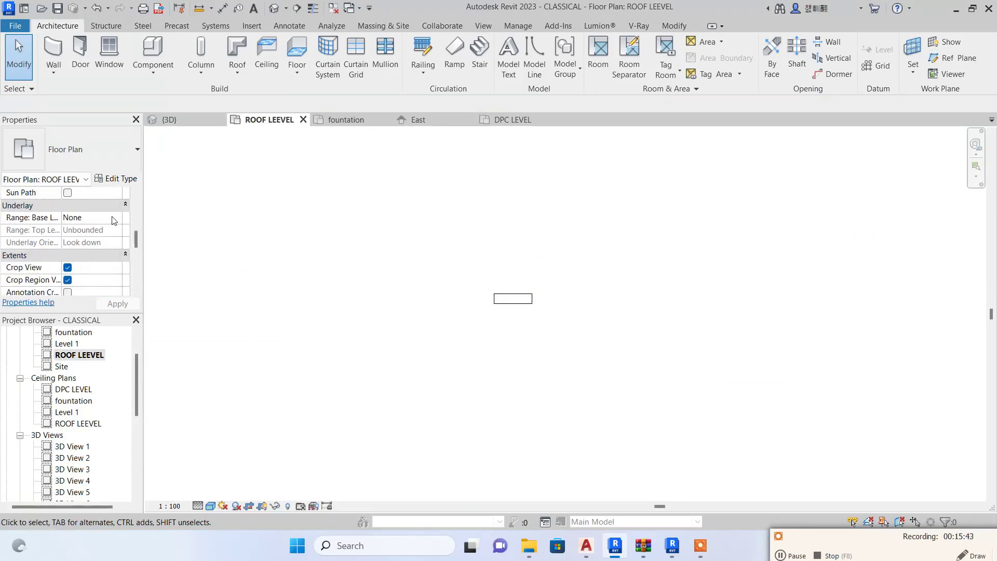
pyautogui.click(112, 219)
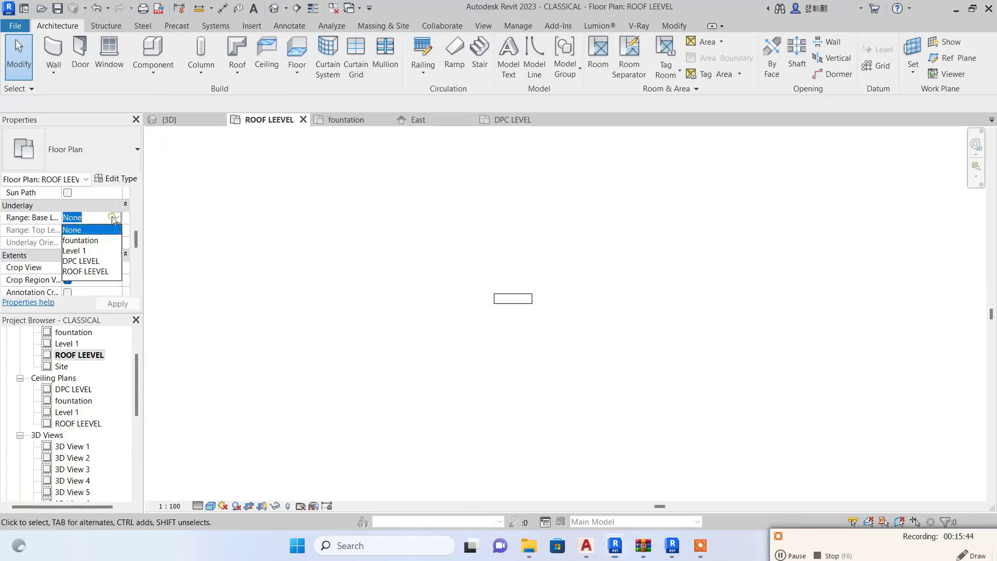
pyautogui.click(83, 262)
pyautogui.scroll(8, 514, 294)
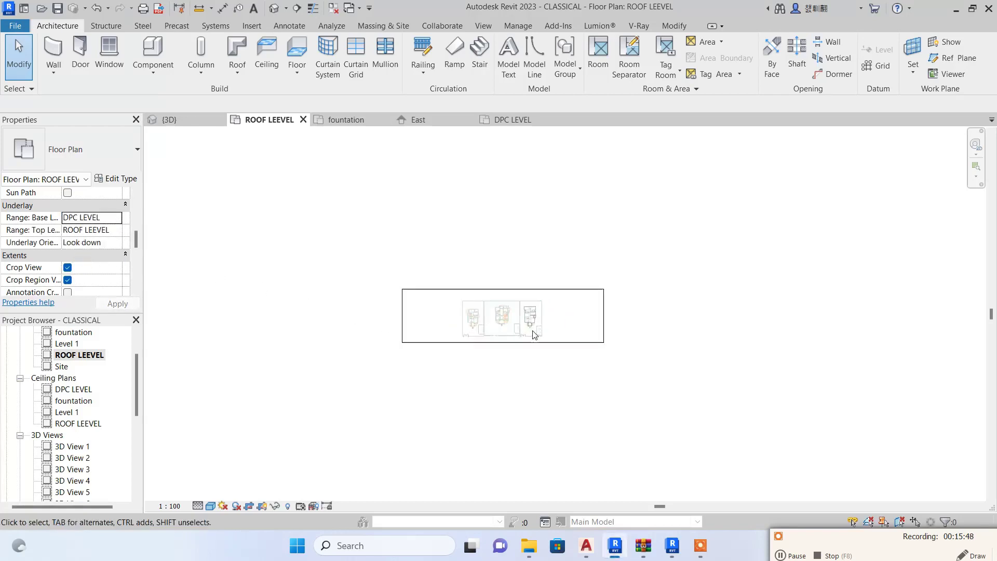
pyautogui.scroll(2, 545, 287)
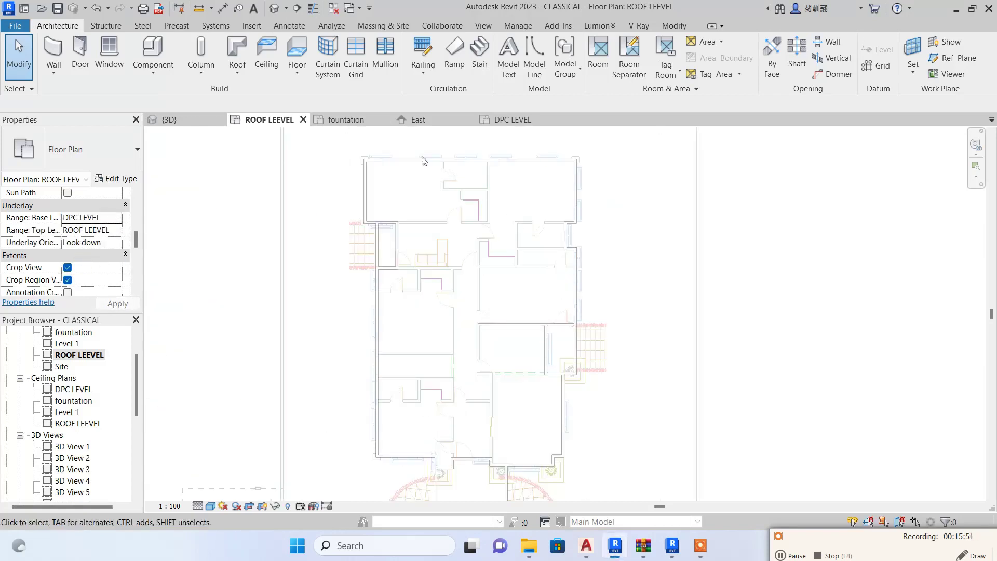
# Start a sloped footprint roof with a 550 overhang, picking the rear wall, the stepped left-side walls and the front-left wall as boundaries.
pyautogui.click(237, 49)
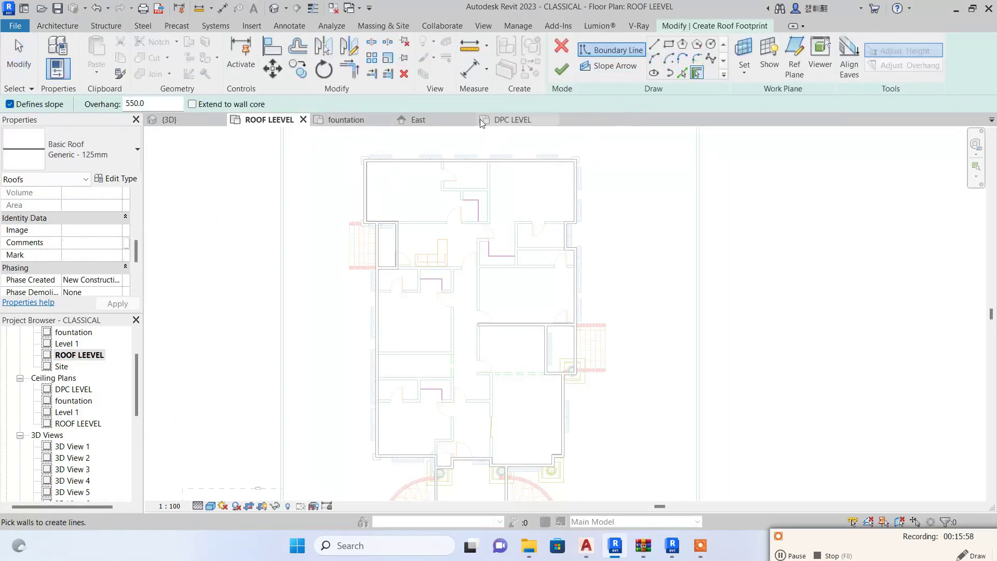
pyautogui.click(388, 160)
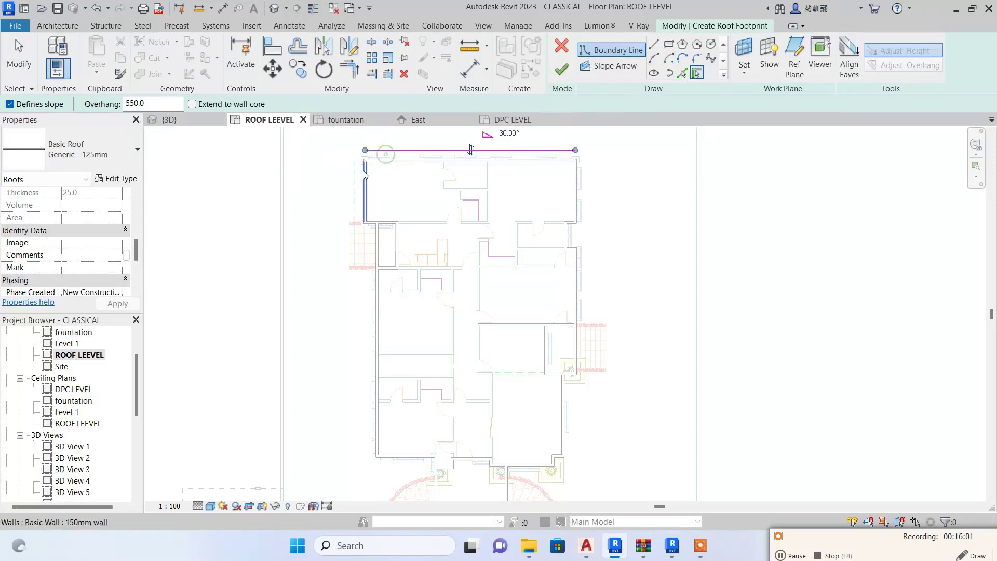
pyautogui.click(367, 190)
pyautogui.scroll(2, 374, 216)
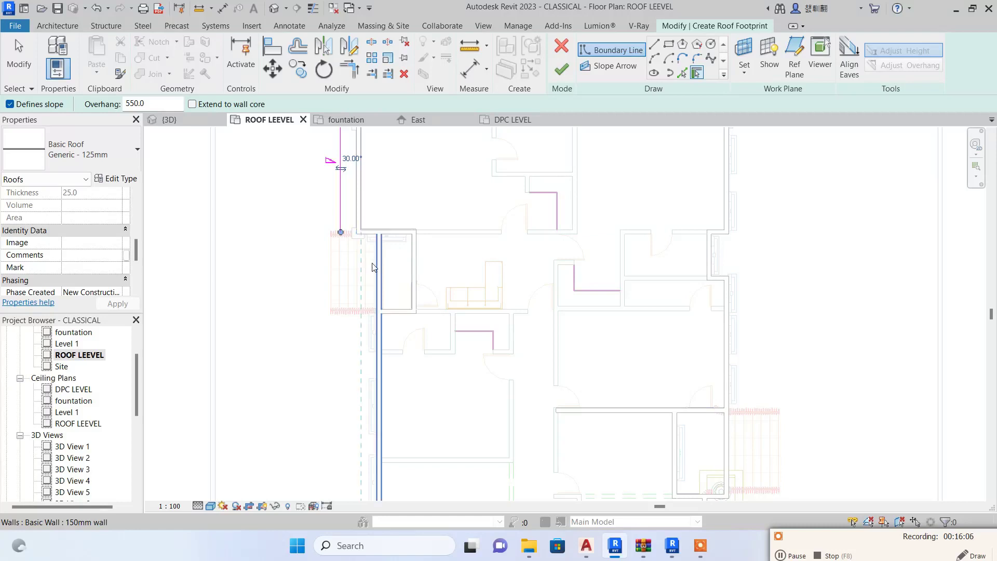
pyautogui.scroll(-3, 371, 234)
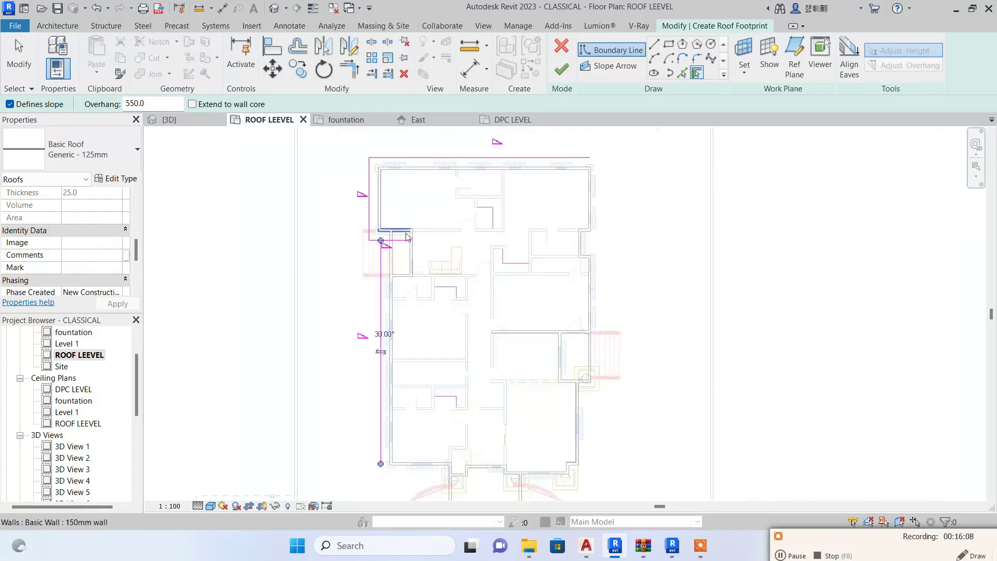
pyautogui.scroll(3, 405, 464)
pyautogui.click(407, 464)
pyautogui.moveTo(407, 427); pyautogui.dragTo(373, 242, button='middle')
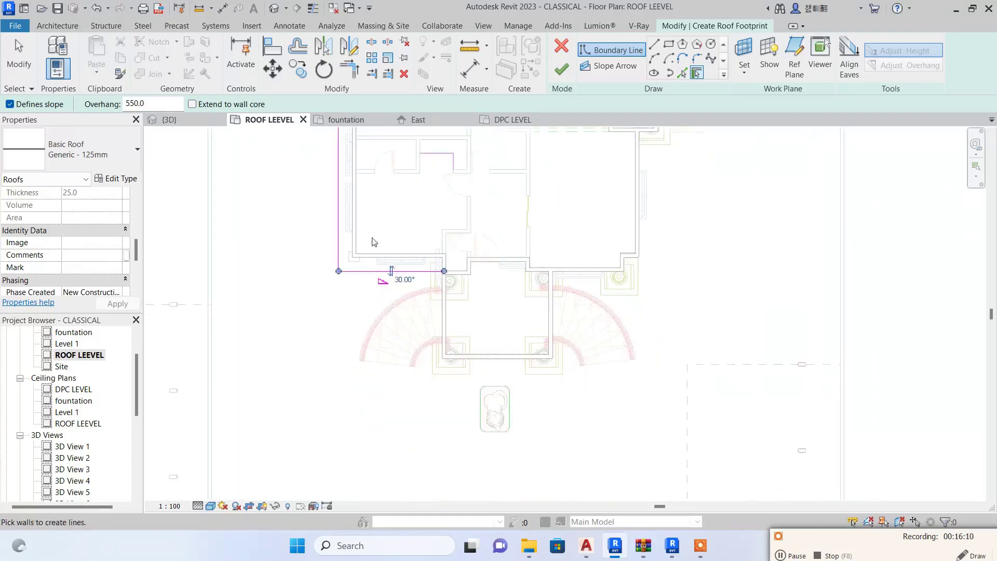
# Add sloped roof boundary lines along the three porch walls, the front-right wall and its short return.
pyautogui.click(445, 323)
pyautogui.click(499, 356)
pyautogui.click(550, 312)
pyautogui.scroll(3, 595, 275)
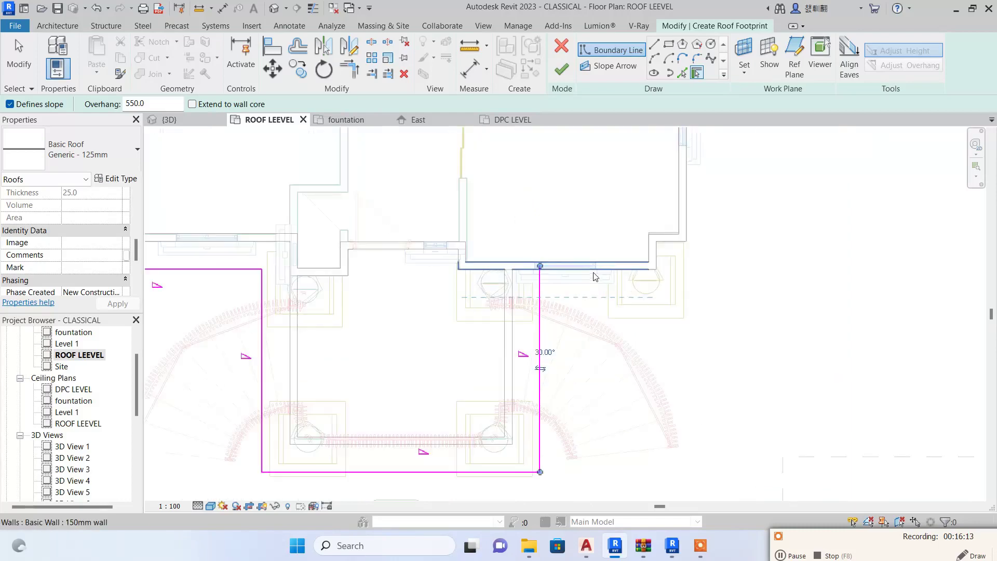
pyautogui.click(595, 274)
pyautogui.click(674, 253)
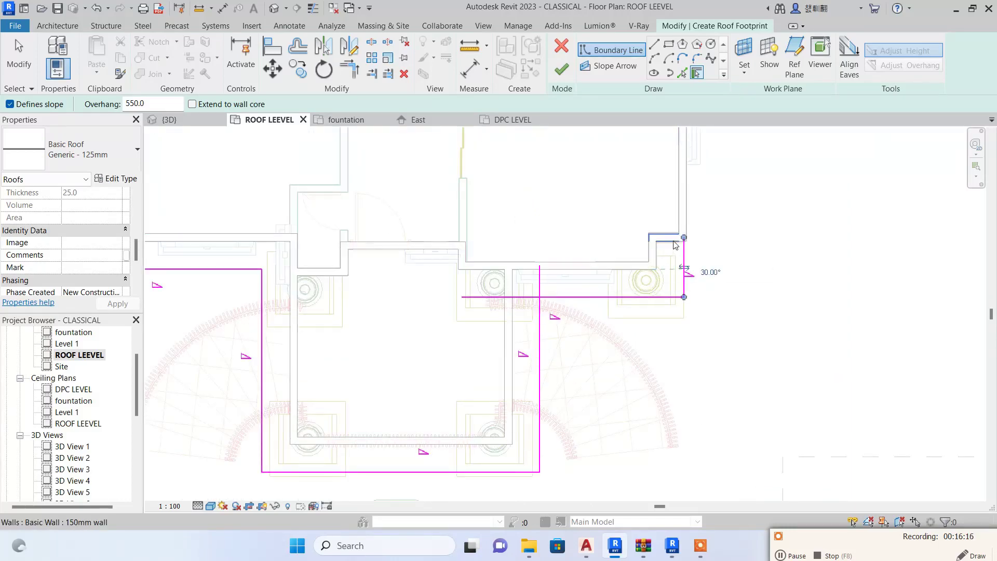
# Continue the roof boundary along the right-side walls, including the side porch and the recess, up to the rear corner.
pyautogui.click(686, 219)
pyautogui.scroll(-5, 611, 358)
pyautogui.scroll(3, 640, 232)
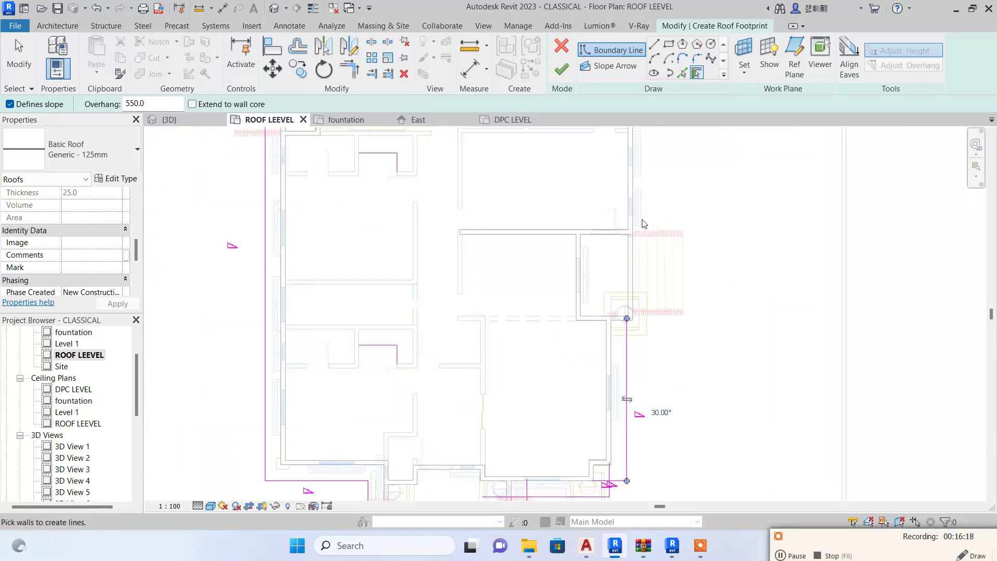
pyautogui.click(633, 258)
pyautogui.scroll(-3, 623, 244)
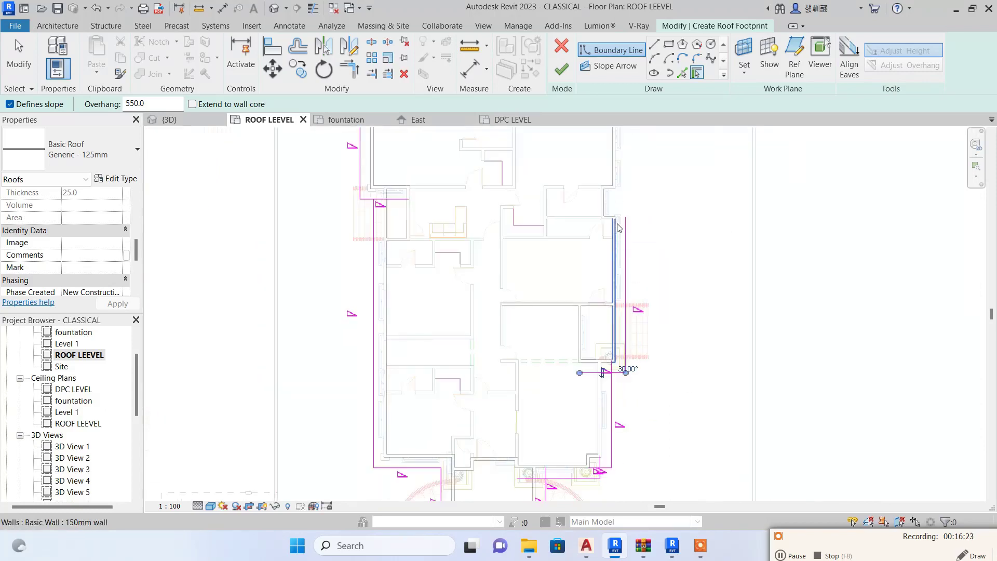
pyautogui.scroll(3, 619, 227)
pyautogui.click(600, 236)
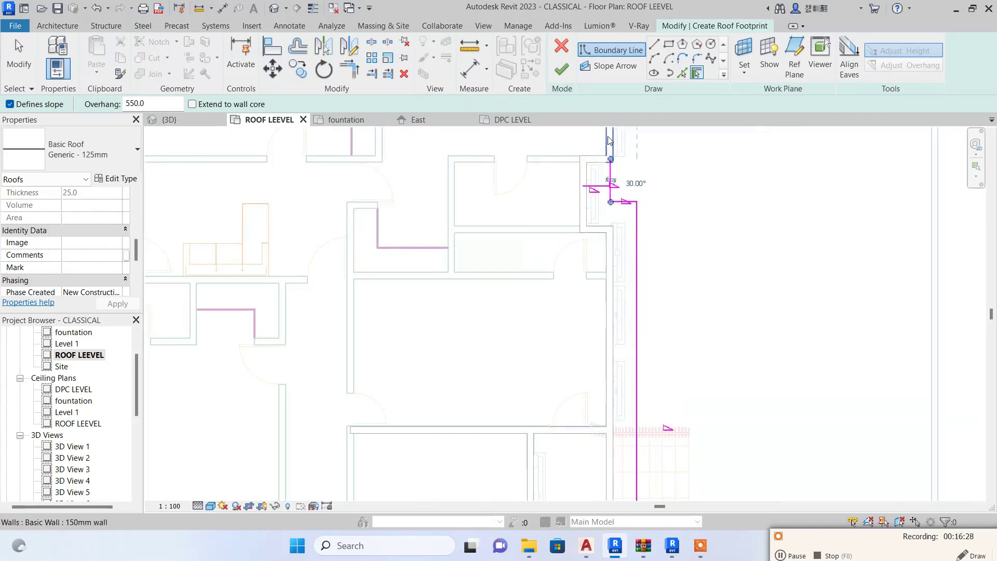
pyautogui.moveTo(607, 139); pyautogui.dragTo(623, 326, button='middle')
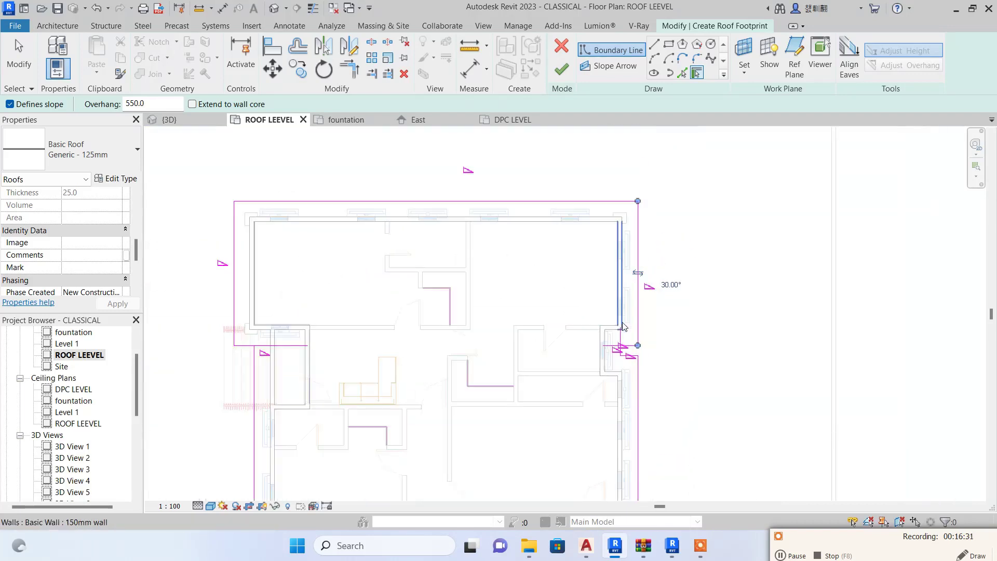
# Trim the roof boundary lines into clean corners along the left side, right side and front of the footprint.
pyautogui.scroll(2, 623, 326)
pyautogui.press('t')
pyautogui.press('r')
pyautogui.scroll(-3, 669, 221)
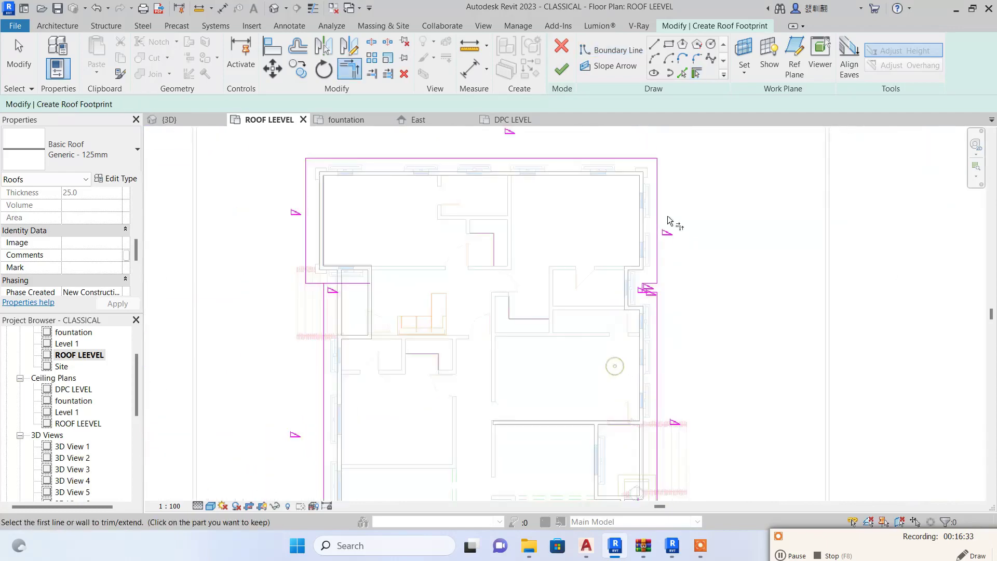
pyautogui.scroll(-3, 668, 221)
pyautogui.scroll(2, 662, 343)
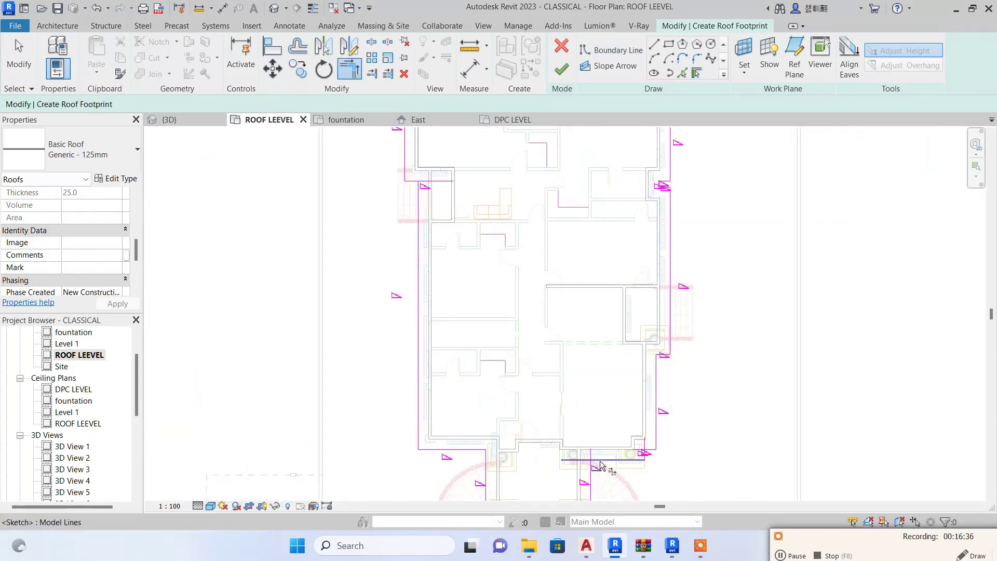
pyautogui.scroll(-3, 447, 383)
pyautogui.scroll(4, 430, 263)
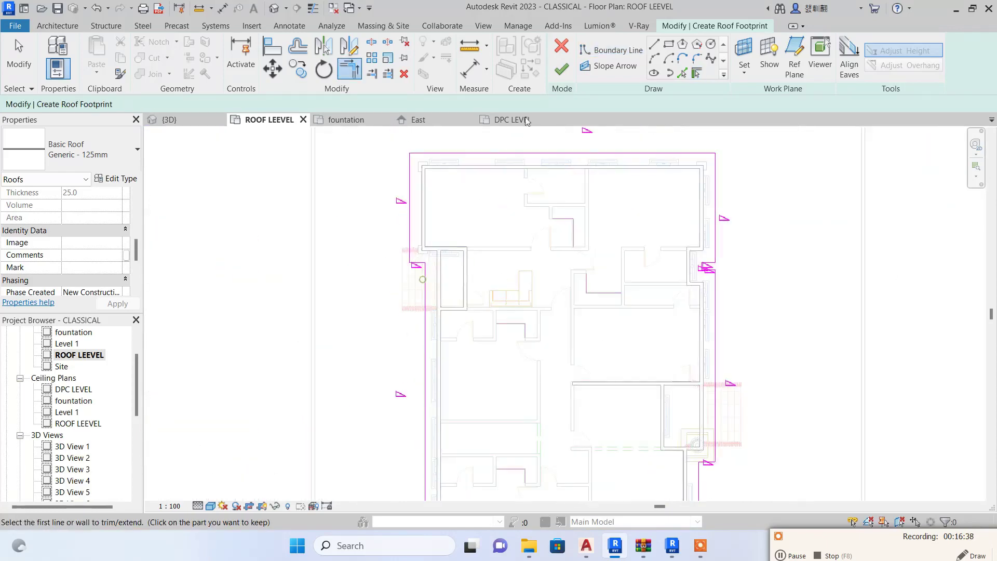
# Try to finish the roof footprint sketch.
pyautogui.click(562, 69)
pyautogui.scroll(-3, 577, 387)
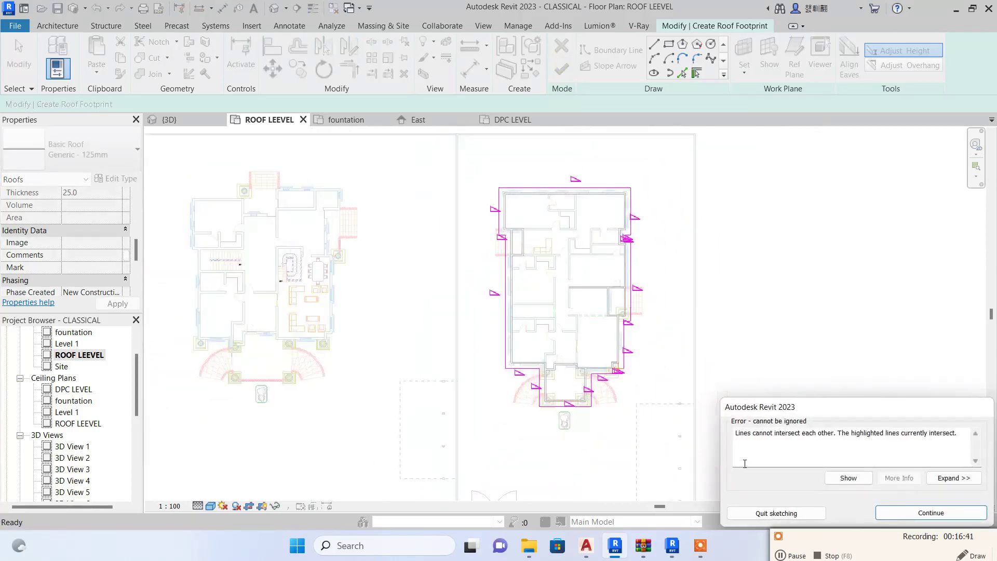
pyautogui.press('Return')
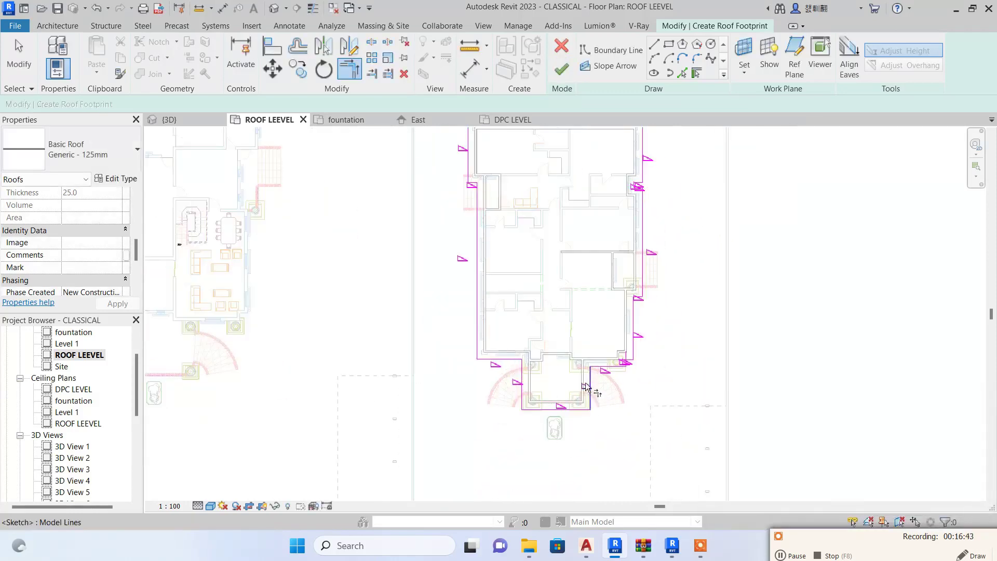
# Clean up the crossing boundary lines at the front-right corner and finish the Generic - 125mm roof, showing it in the 3D view.
pyautogui.scroll(4, 630, 360)
pyautogui.scroll(-2, 630, 360)
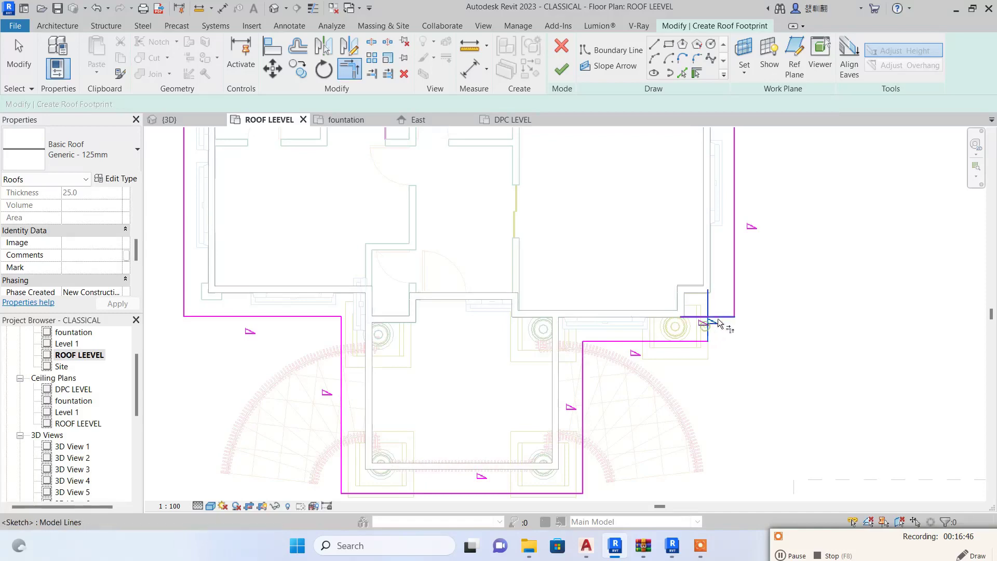
pyautogui.scroll(-2, 696, 335)
pyautogui.click(561, 69)
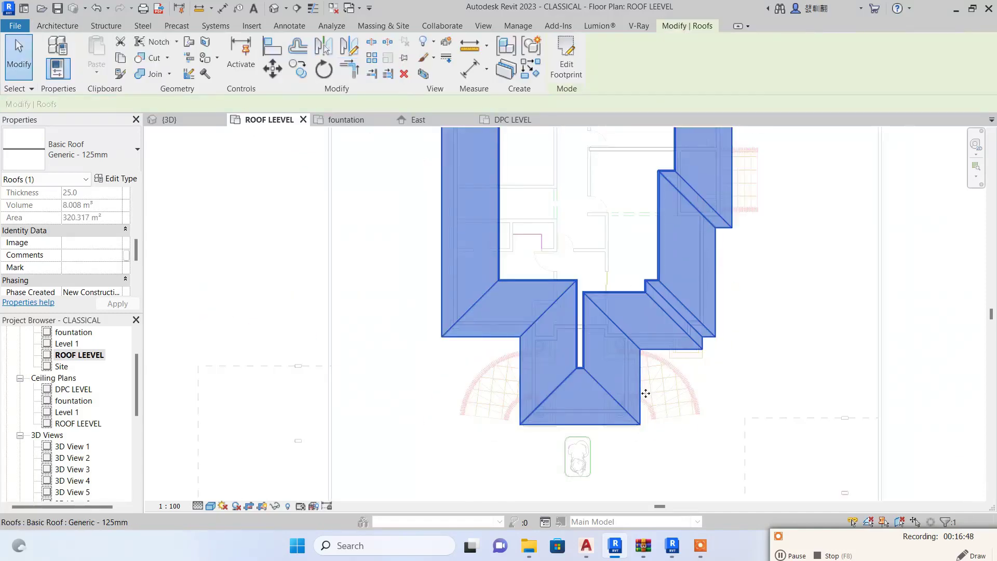
pyautogui.click(168, 120)
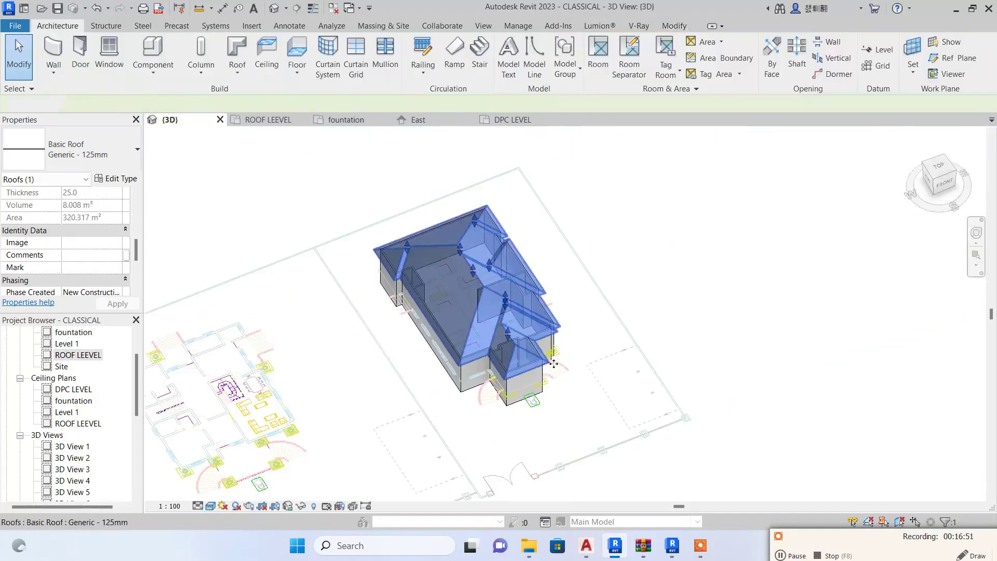
pyautogui.keyDown('shift'); pyautogui.moveTo(498, 343); pyautogui.dragTo(448, 292, button='middle'); pyautogui.keyUp('shift')
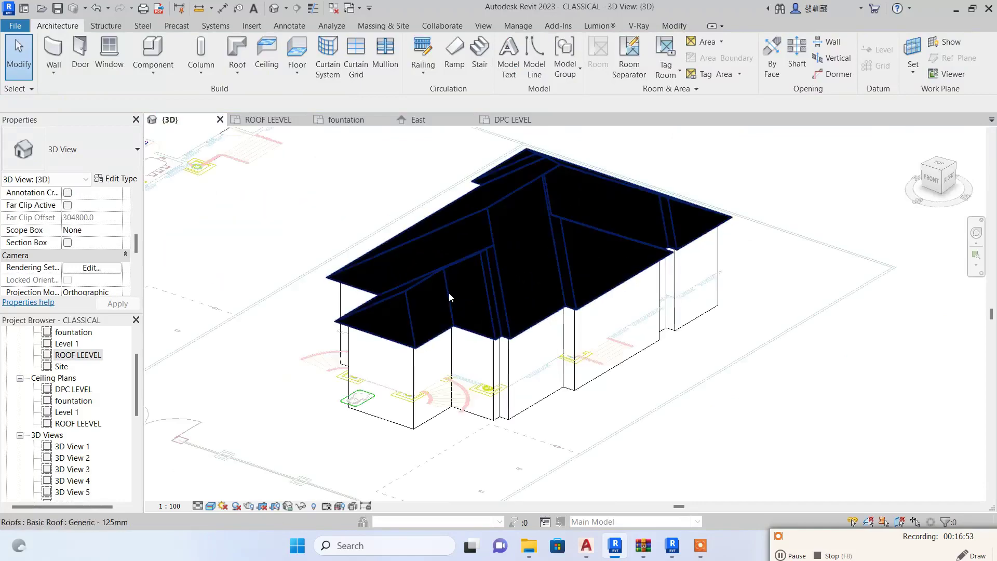
pyautogui.click(449, 292)
pyautogui.scroll(-4, 52, 261)
pyautogui.scroll(5, 75, 257)
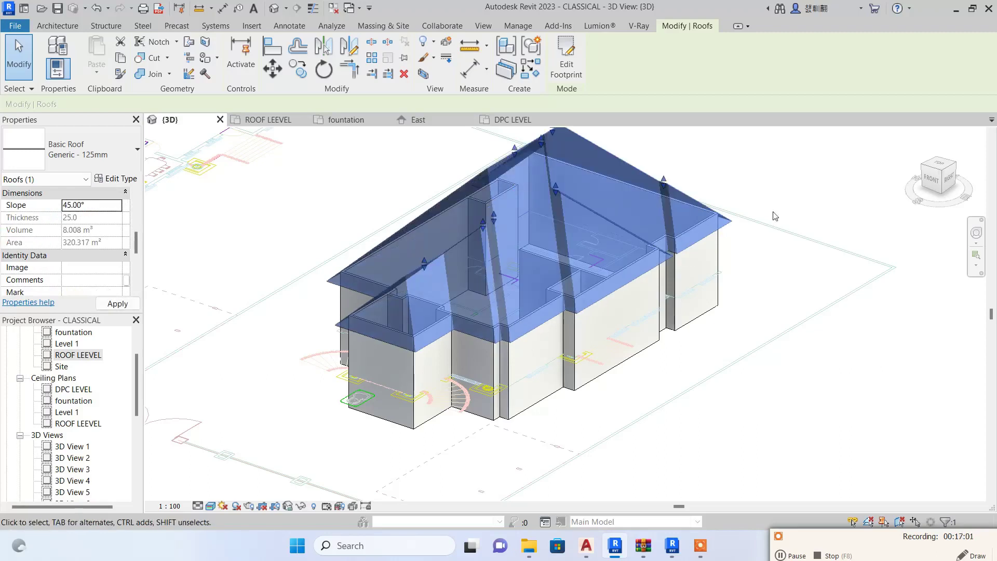
pyautogui.click(932, 179)
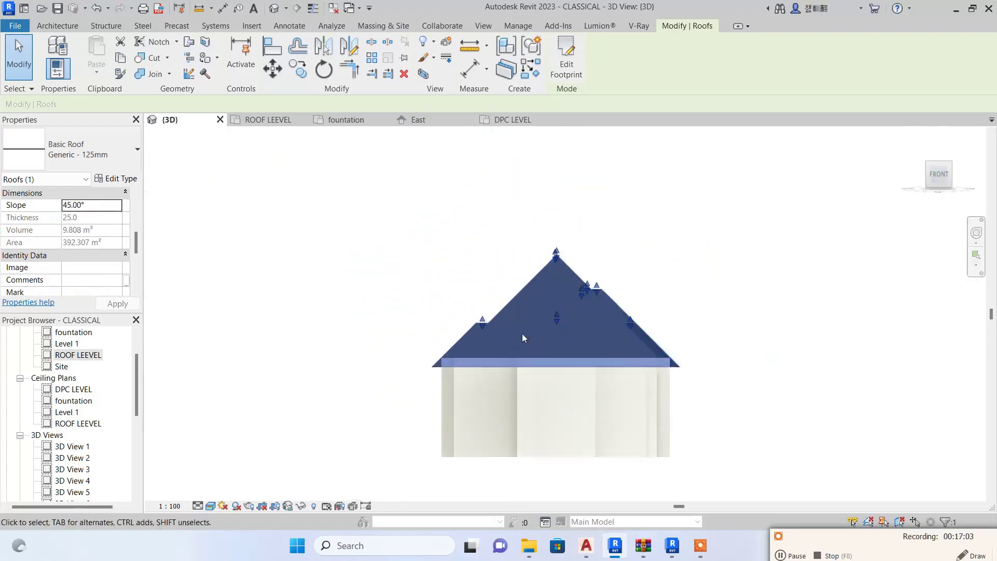
pyautogui.scroll(4, 522, 334)
pyautogui.press('m')
pyautogui.press('v')
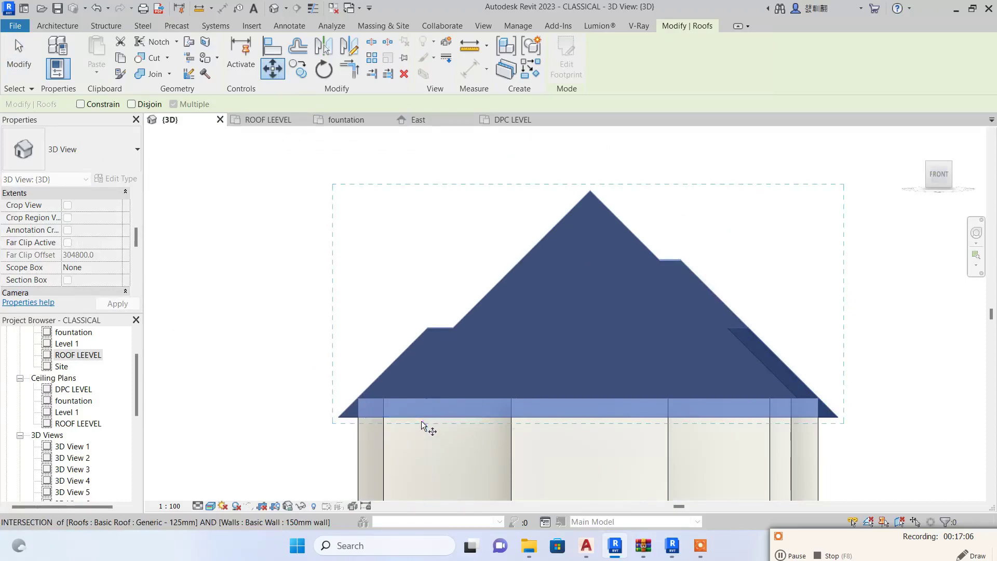
pyautogui.press('Escape')
# Select the chain of connected 150mm exterior walls below the roof, starting from the front porch wall.
pyautogui.scroll(-3, 532, 397)
pyautogui.keyDown('shift'); pyautogui.moveTo(532, 396); pyautogui.dragTo(648, 318, button='middle'); pyautogui.keyUp('shift')
pyautogui.press('Escape')
pyautogui.scroll(4, 609, 333)
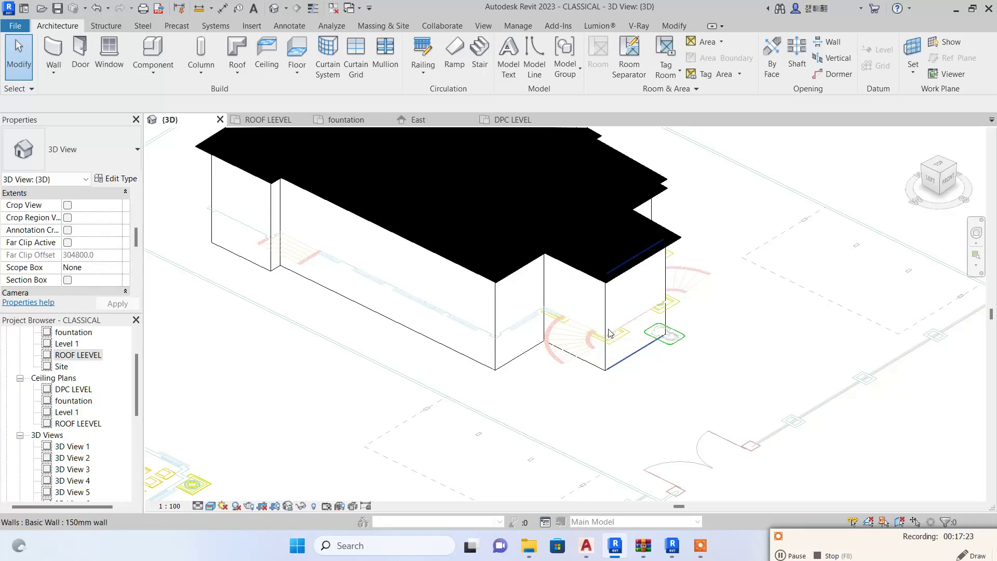
pyautogui.press('Tab')
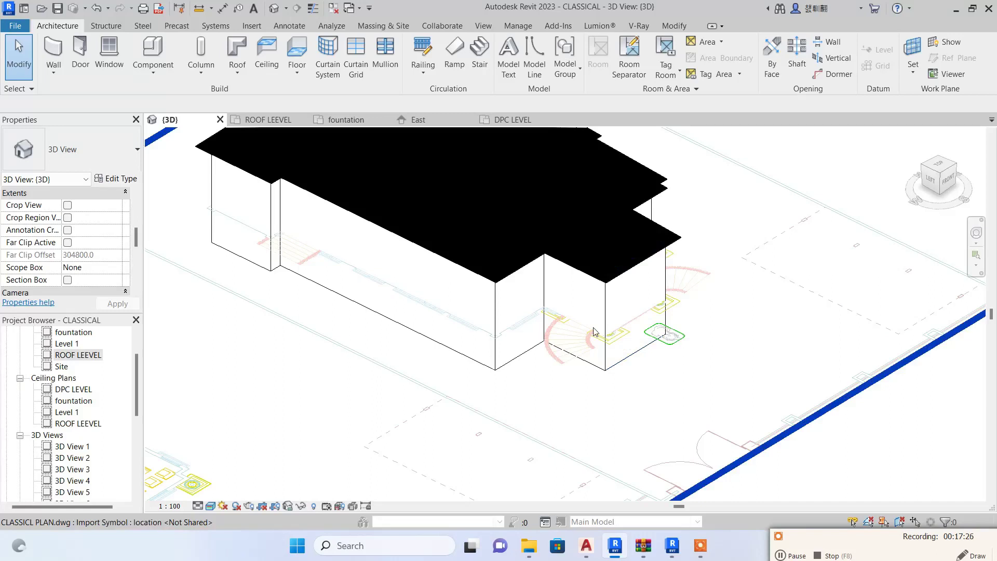